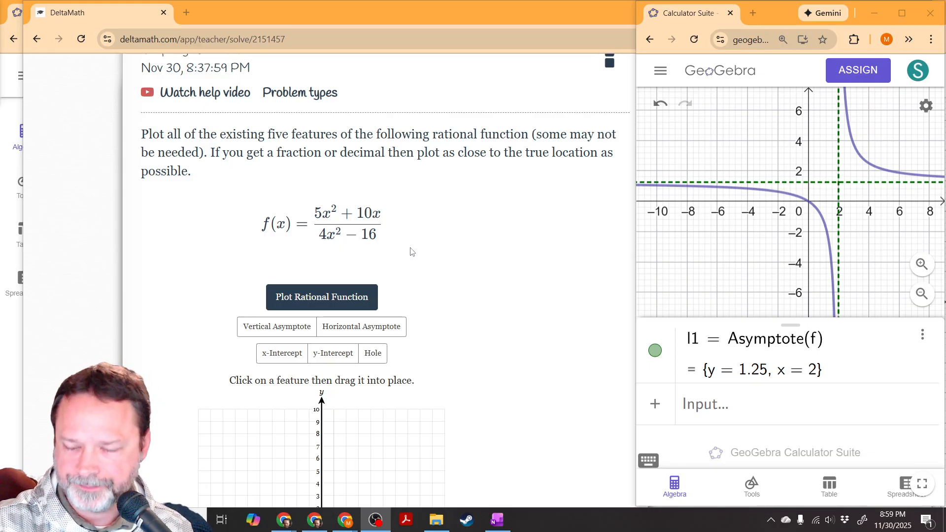
# Step: Review the rational function plotting problem, from its instructions and f(x) formula to the feature options and grid
pyautogui.scroll(-4, 458, 303)
pyautogui.scroll(5, 454, 304)
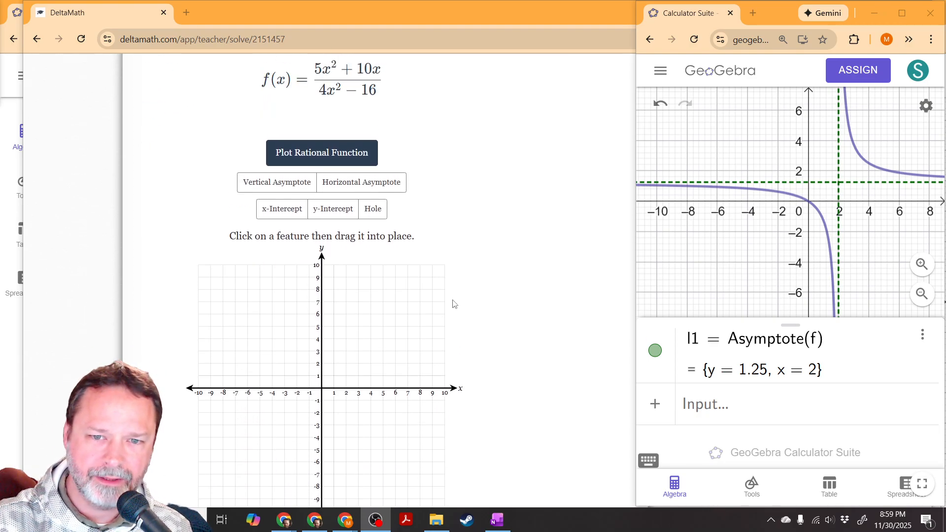
pyautogui.scroll(-5, 454, 304)
pyautogui.scroll(-1, 454, 303)
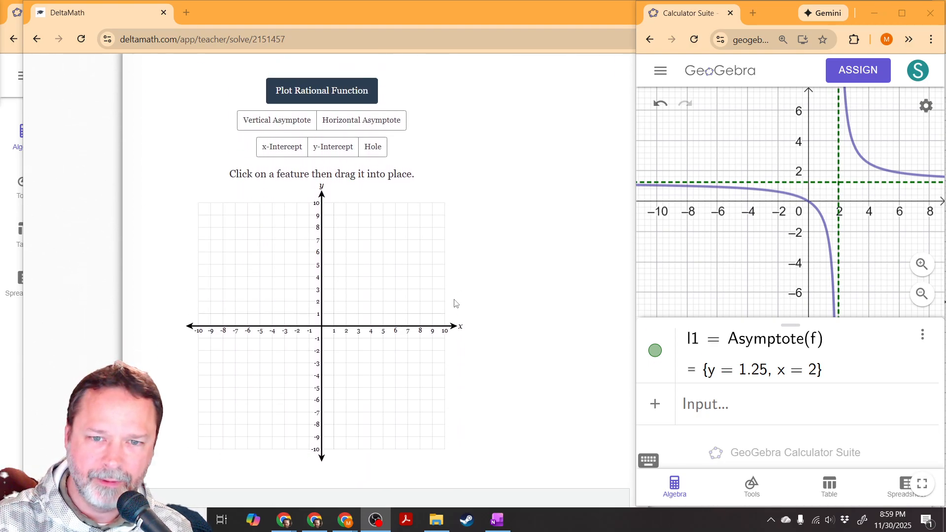
pyautogui.scroll(1, 456, 302)
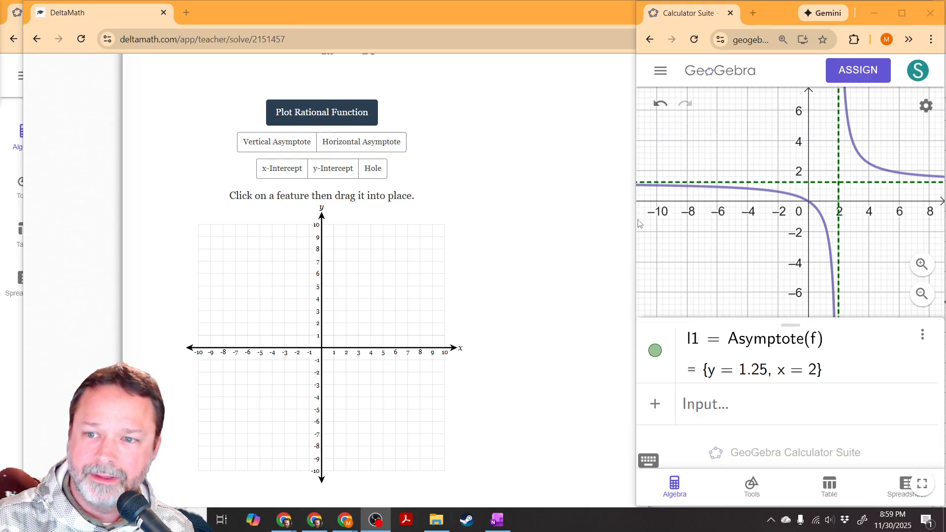
pyautogui.scroll(5, 472, 237)
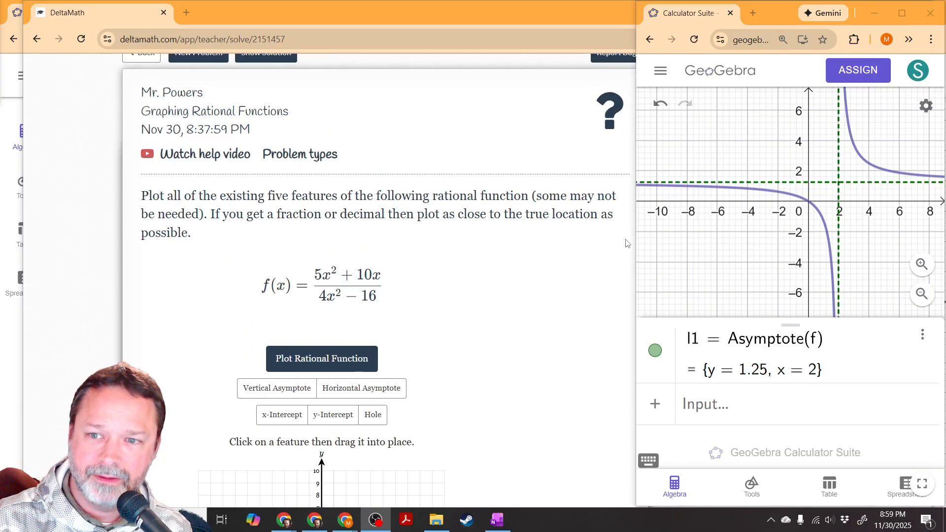
# Step: Enlarge the GeoGebra window and its algebra area so the full expressions fit, and select the Graphing calculator
pyautogui.moveTo(635, 237); pyautogui.dragTo(214, 235)
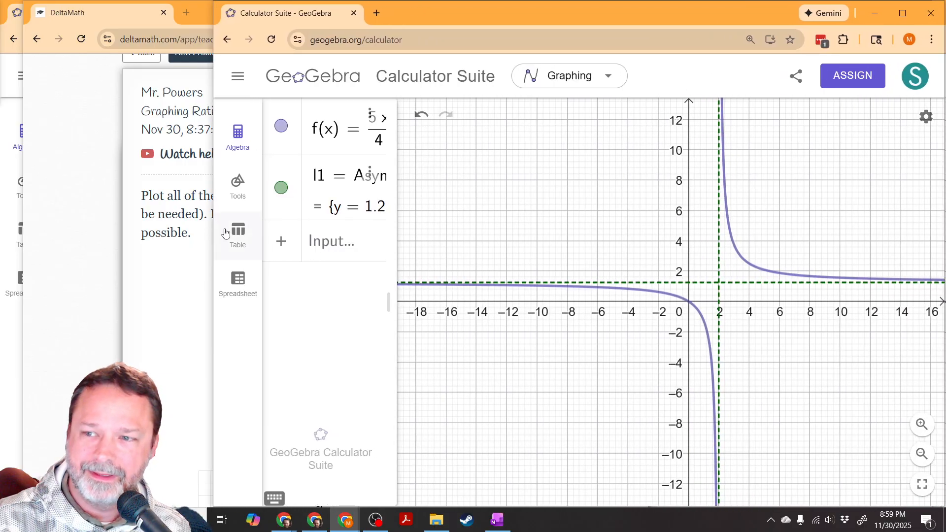
pyautogui.moveTo(396, 253); pyautogui.dragTo(487, 250)
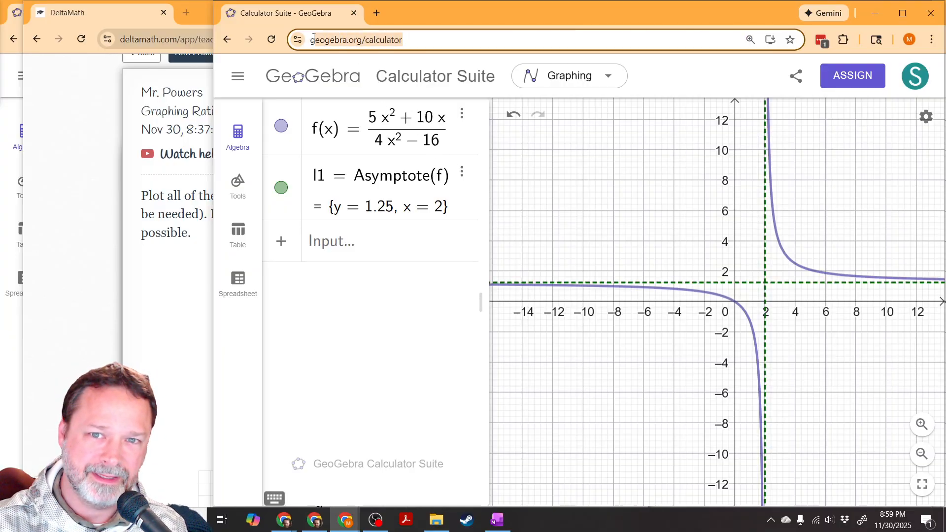
pyautogui.click(569, 75)
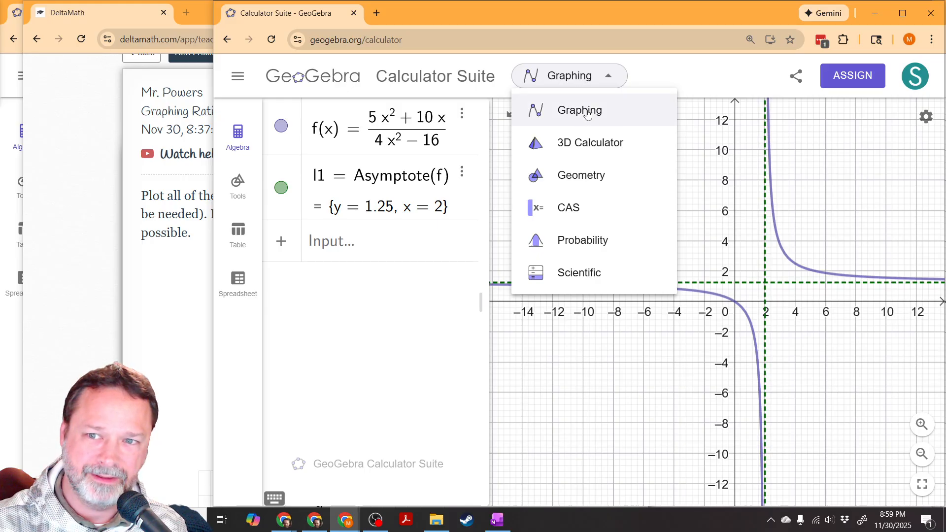
pyautogui.click(590, 113)
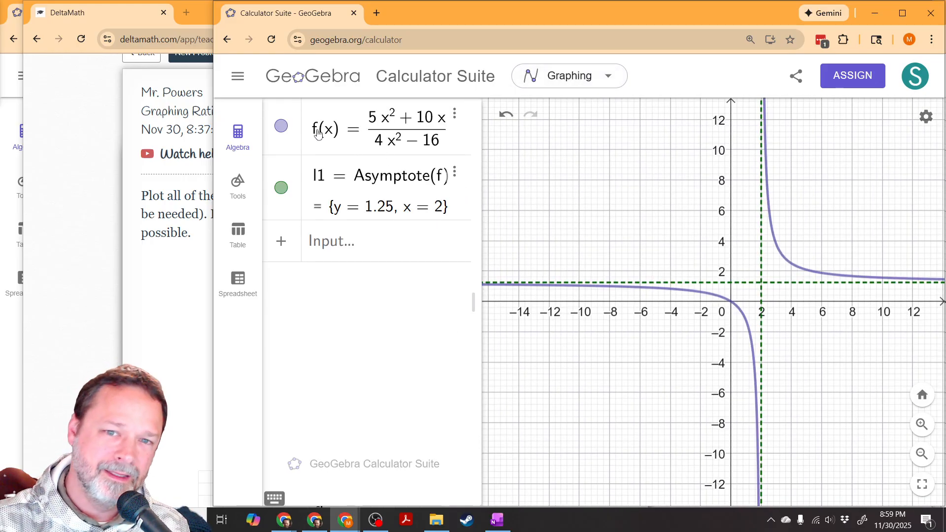
# Step: Delete the Asymptote(f) entry and slightly widen the algebra area
pyautogui.click(455, 172)
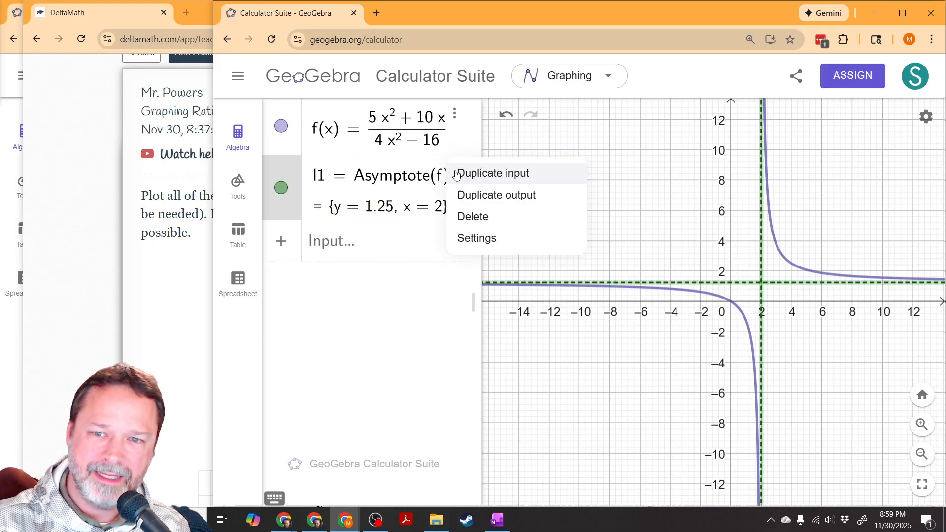
pyautogui.click(488, 220)
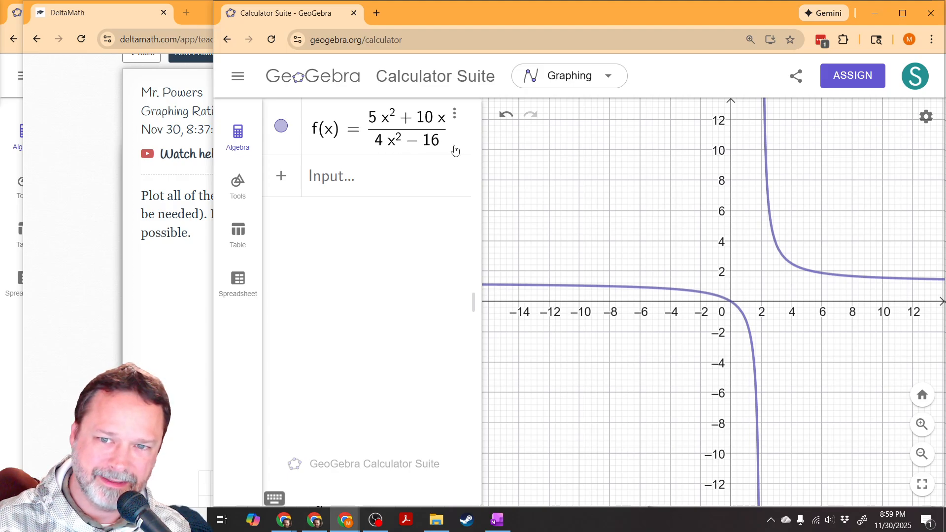
pyautogui.moveTo(481, 135); pyautogui.dragTo(492, 135)
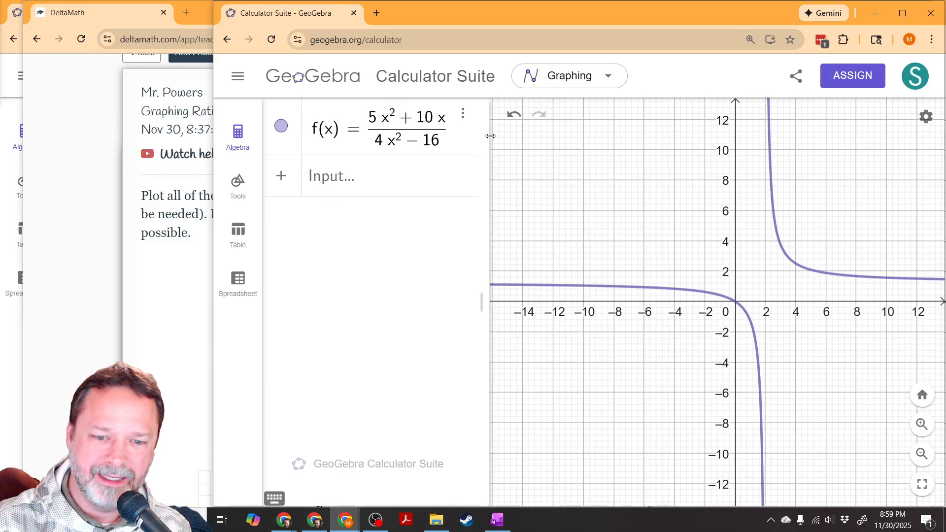
pyautogui.click(275, 498)
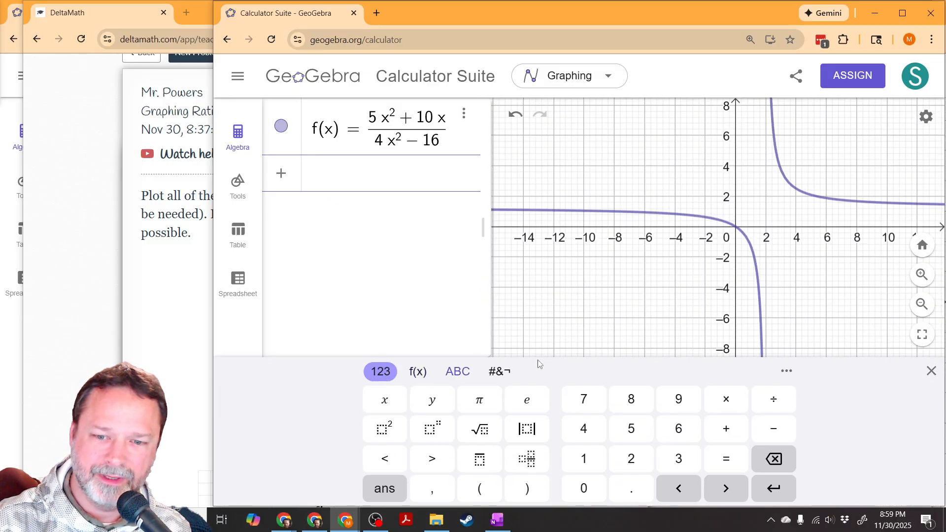
pyautogui.click(934, 374)
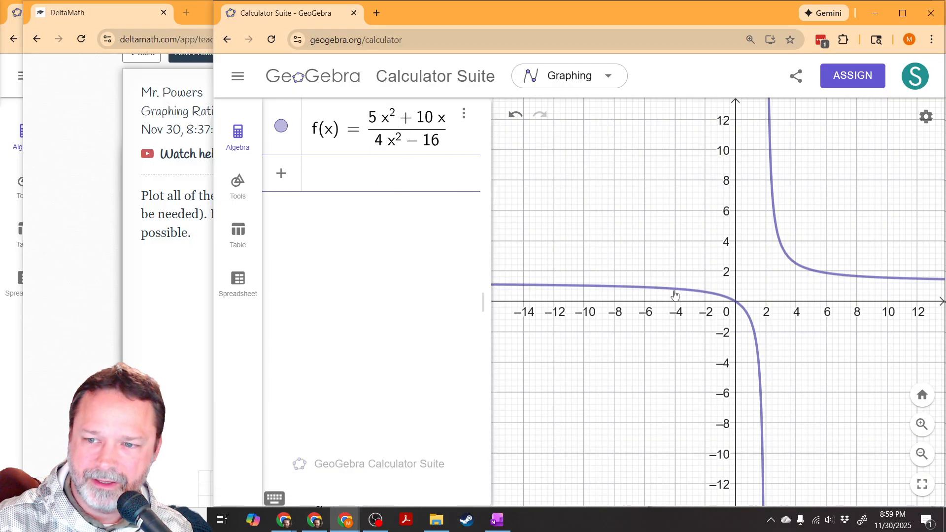
pyautogui.click(656, 291)
pyautogui.click(693, 241)
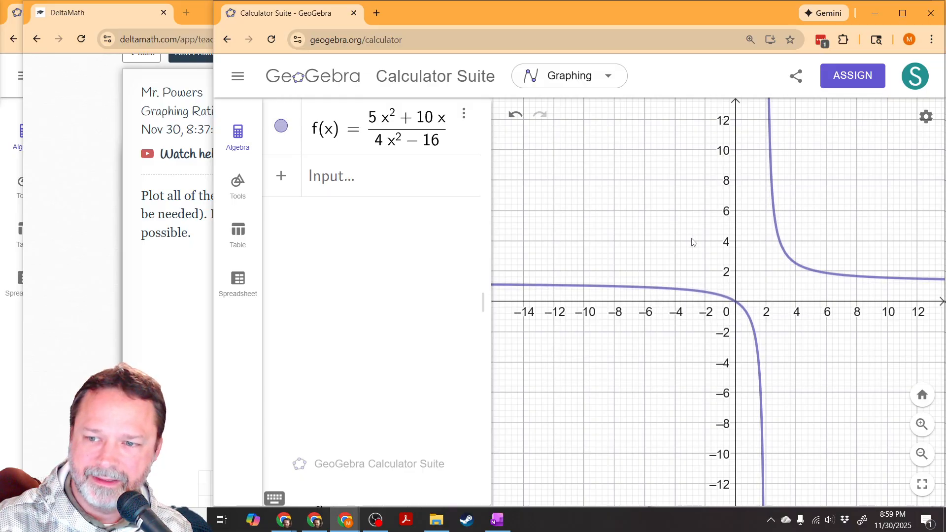
# Step: Inspect the hole and the intercept marked on the curve of f, and add the function's special points to the algebra list
pyautogui.click(763, 417)
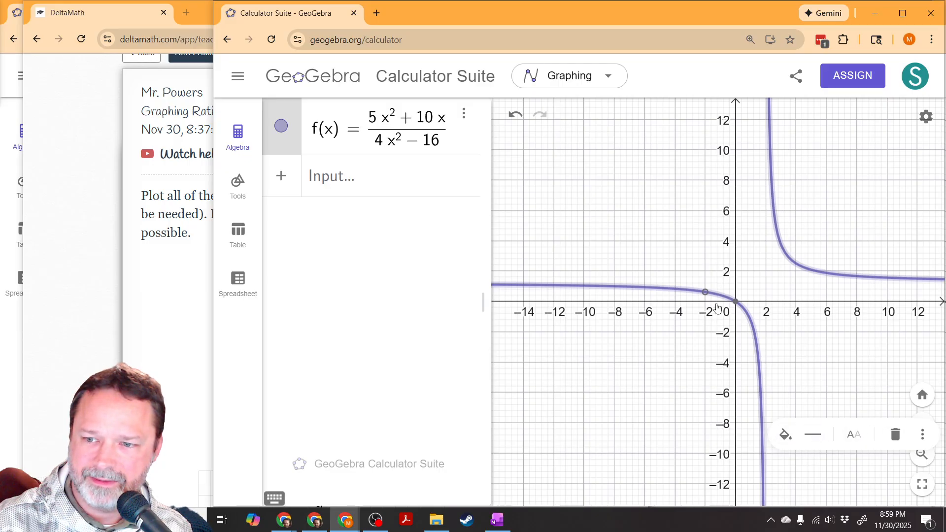
pyautogui.click(705, 293)
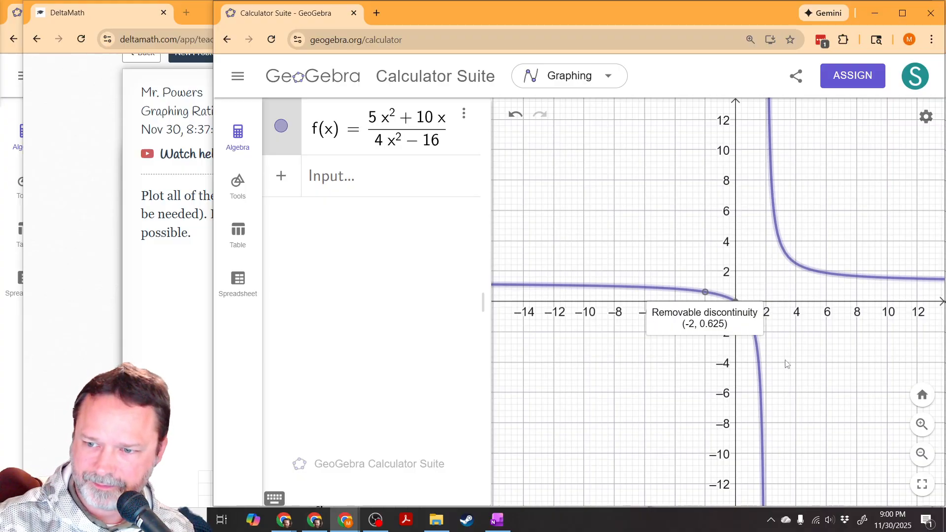
pyautogui.click(736, 301)
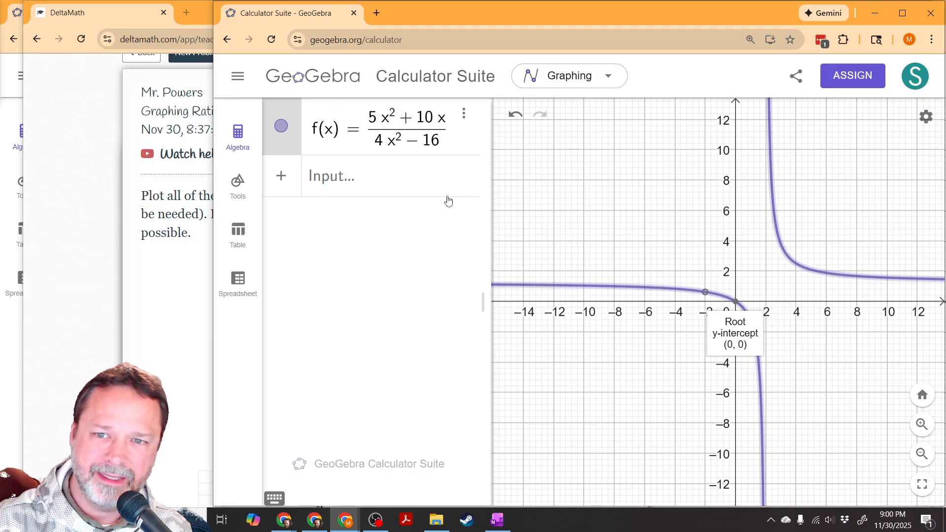
pyautogui.click(464, 117)
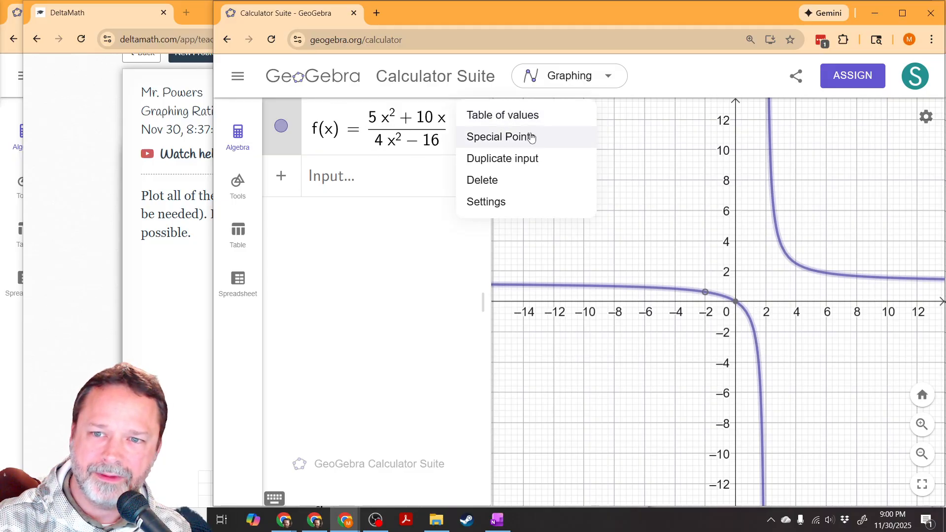
pyautogui.click(517, 142)
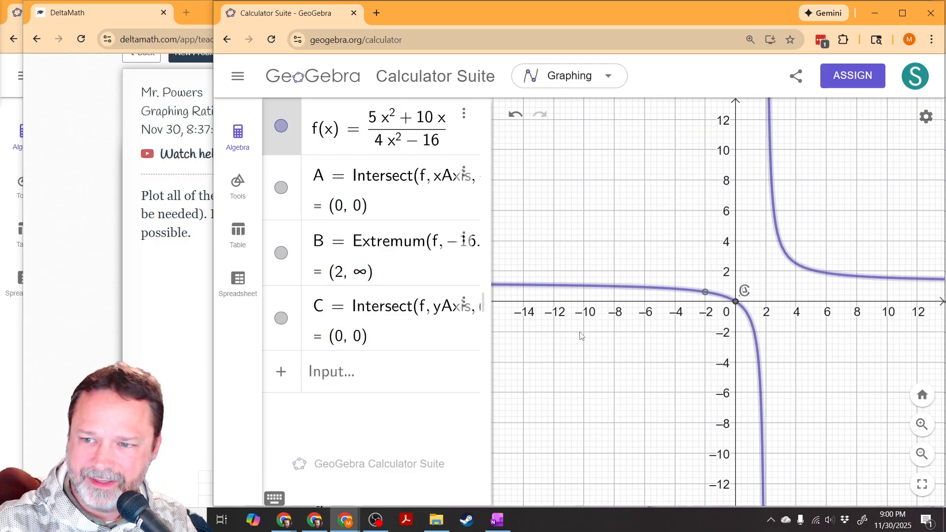
# Step: Add the function's asymptotes with the command Asymptote(f)
pyautogui.click(395, 372)
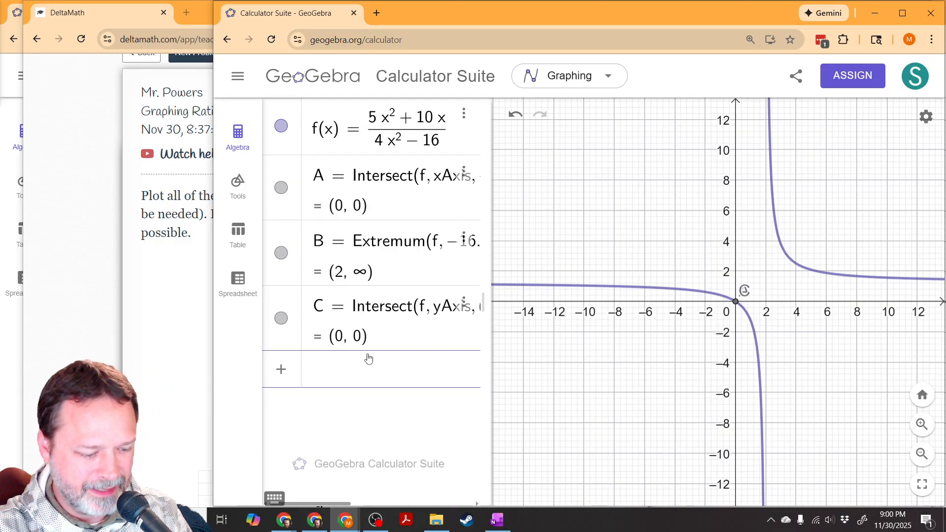
pyautogui.write('asy')
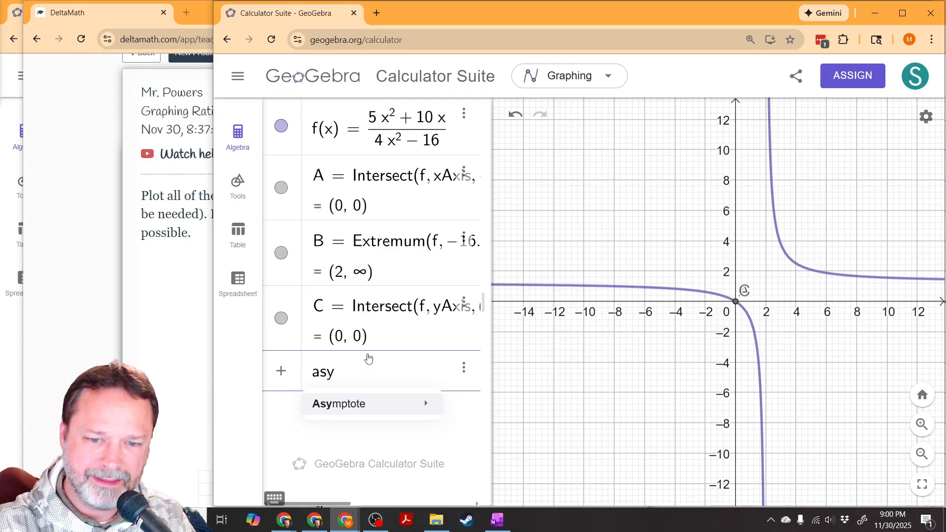
pyautogui.write('m')
pyautogui.moveTo(369, 410)
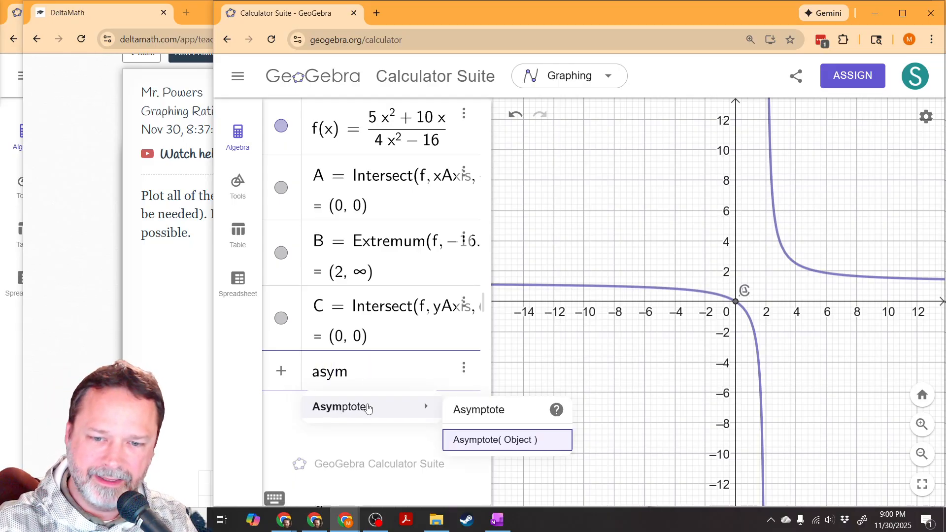
pyautogui.click(495, 445)
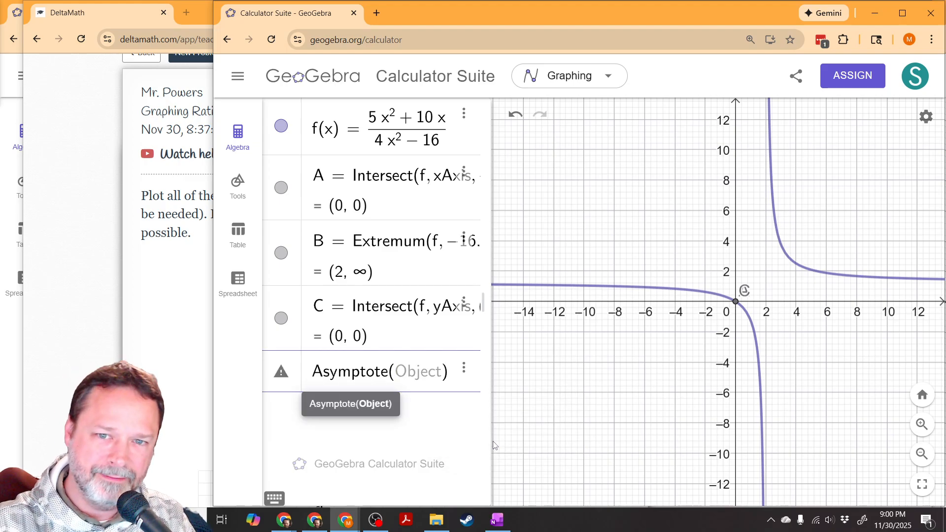
pyautogui.write('f')
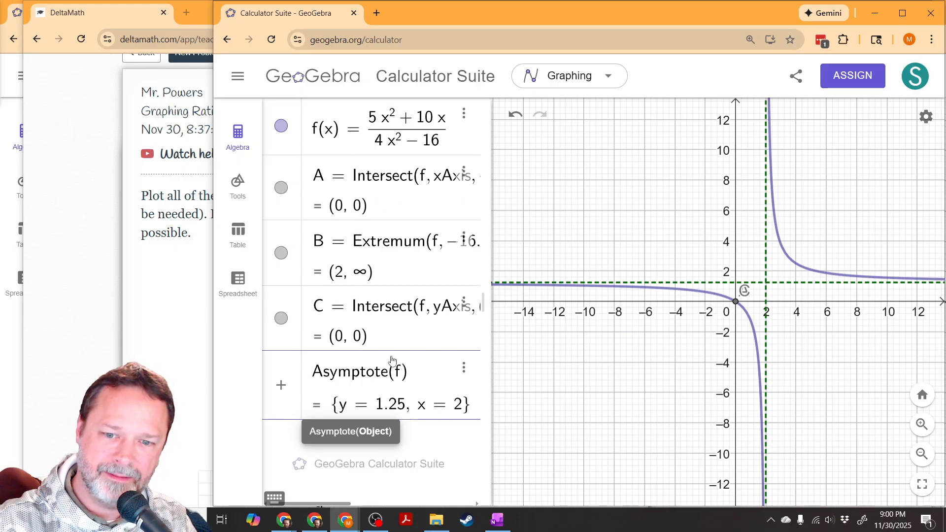
pyautogui.press('Return')
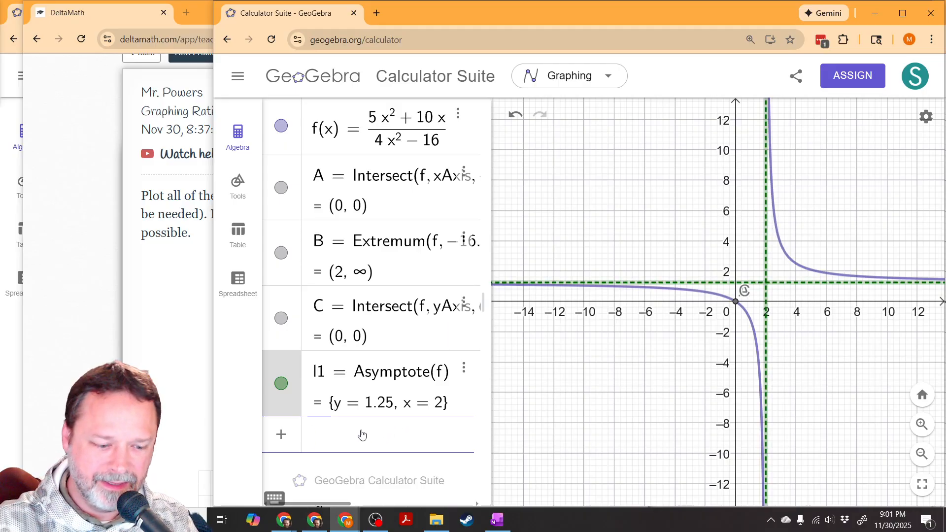
# Step: Convert the horizontal asymptote value to a fraction with the command SurdText(1.25)
pyautogui.write('sur')
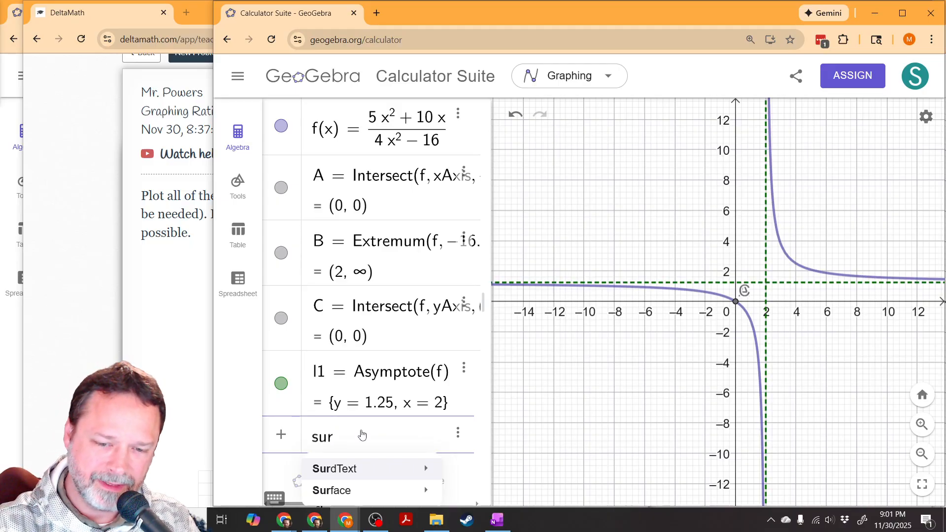
pyautogui.moveTo(358, 468)
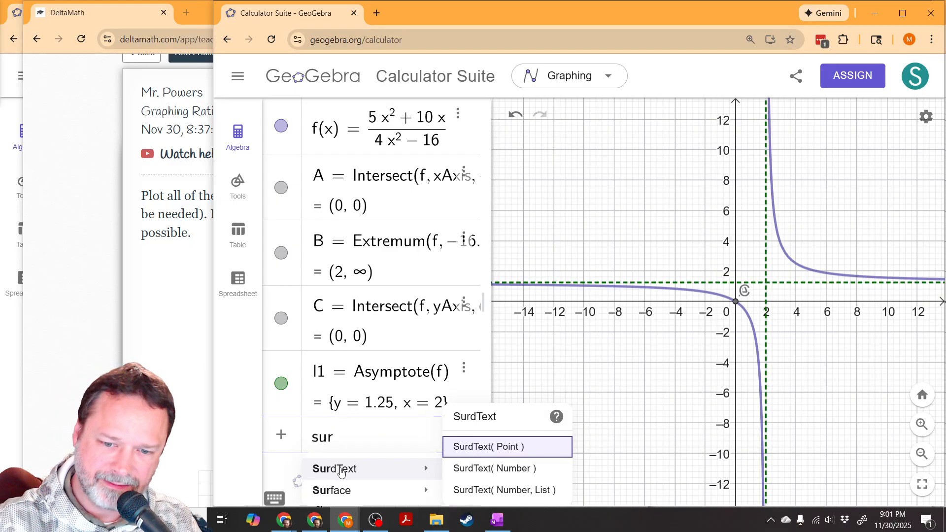
pyautogui.click(497, 469)
pyautogui.write('1.25')
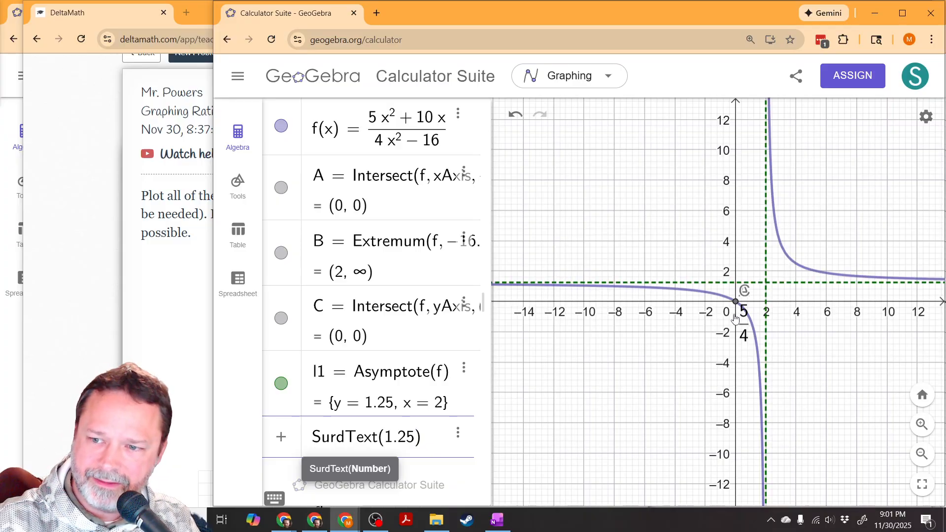
pyautogui.moveTo(724, 322); pyautogui.dragTo(741, 378)
pyautogui.click(433, 438)
pyautogui.press('Return')
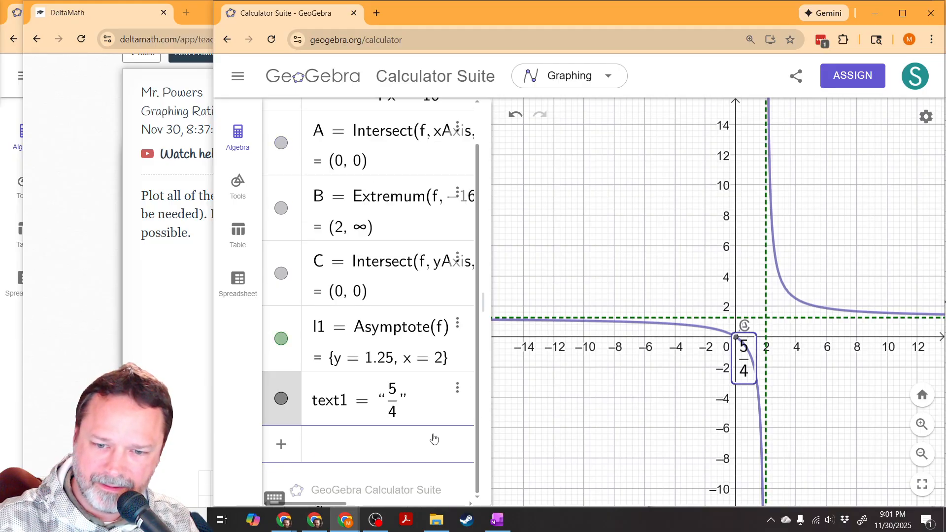
# Step: Move the 5/4 text to an empty area of the graph below the x-axis and delete it
pyautogui.moveTo(733, 375); pyautogui.dragTo(600, 416)
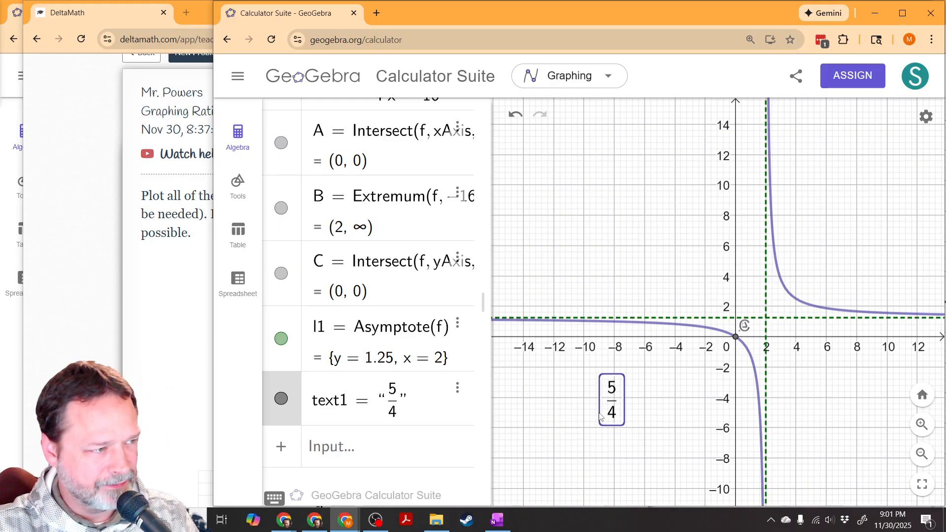
pyautogui.click(457, 389)
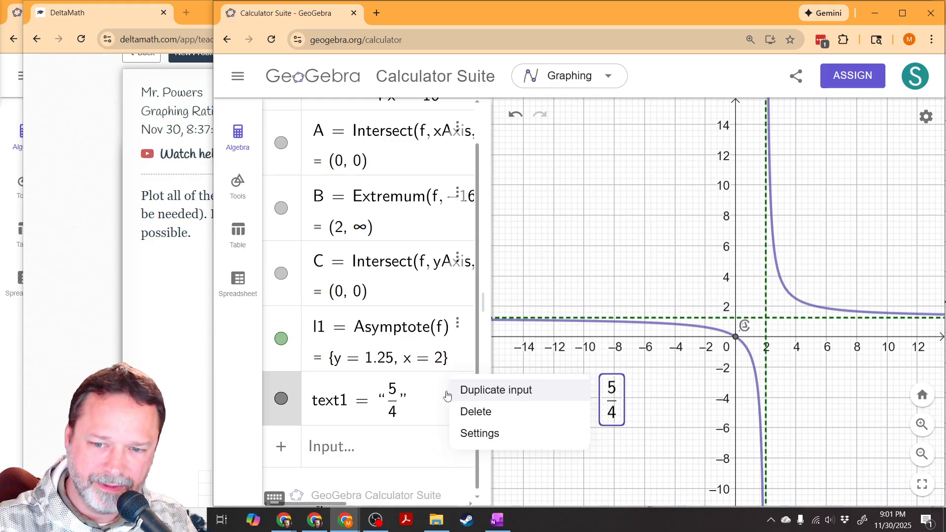
pyautogui.click(503, 414)
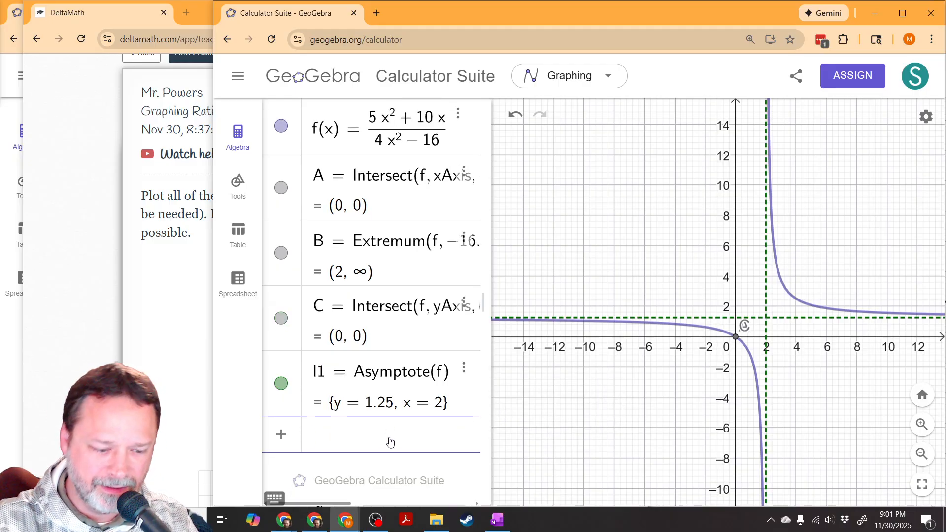
# Step: Convert 1.666666666666 to a fraction with the command SurdText(1.666666666666)
pyautogui.click(391, 442)
pyautogui.write('surd')
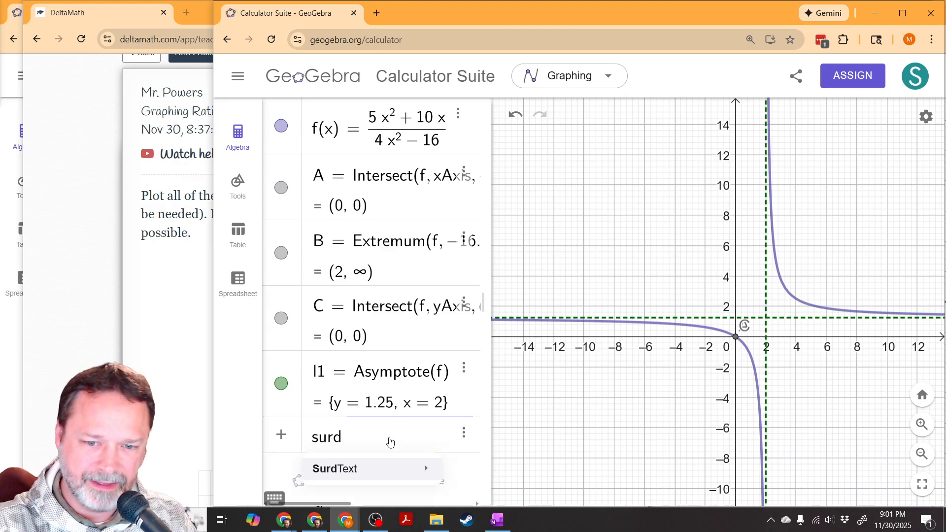
pyautogui.press('Return')
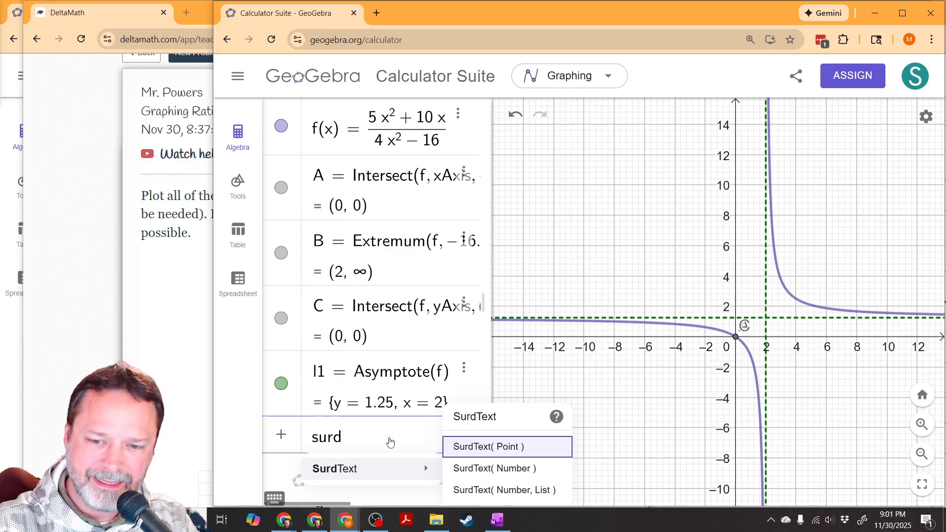
pyautogui.press('Down')
pyautogui.press('Return')
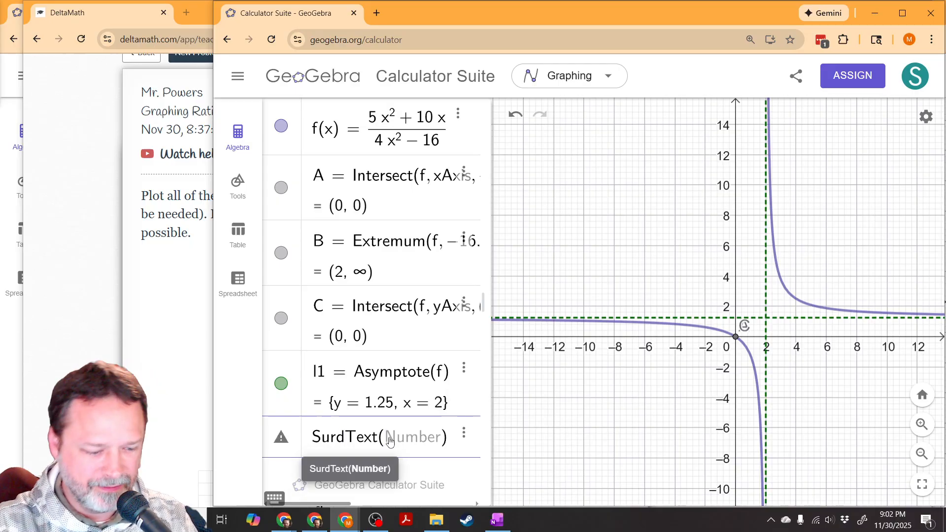
pyautogui.write('1.66666666')
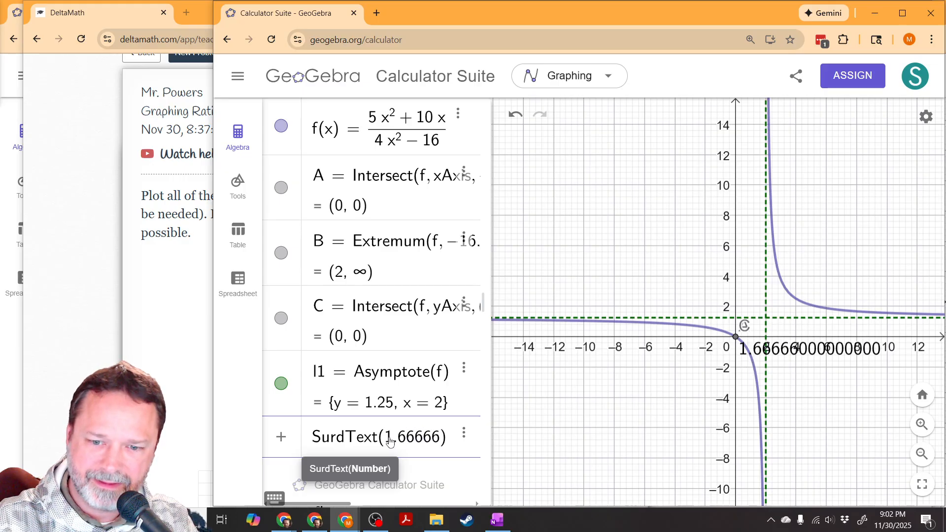
pyautogui.write('6666')
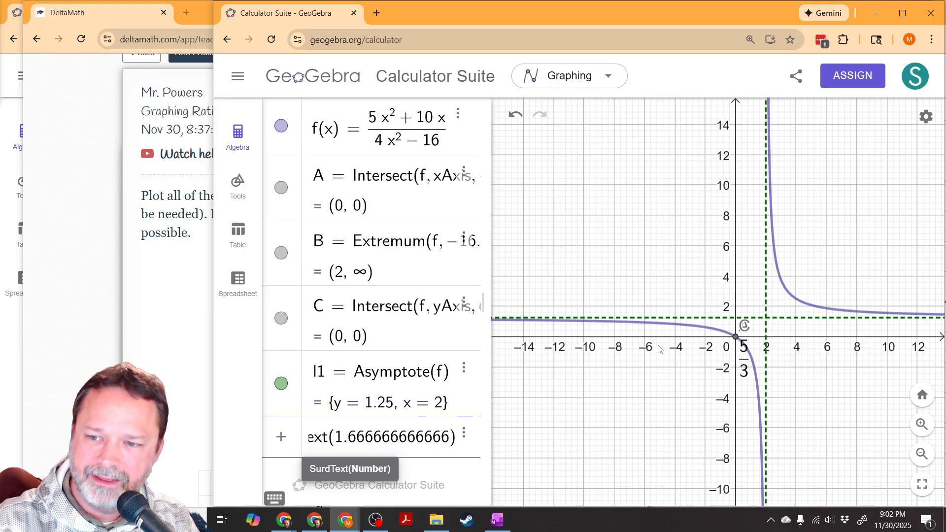
pyautogui.press('Return')
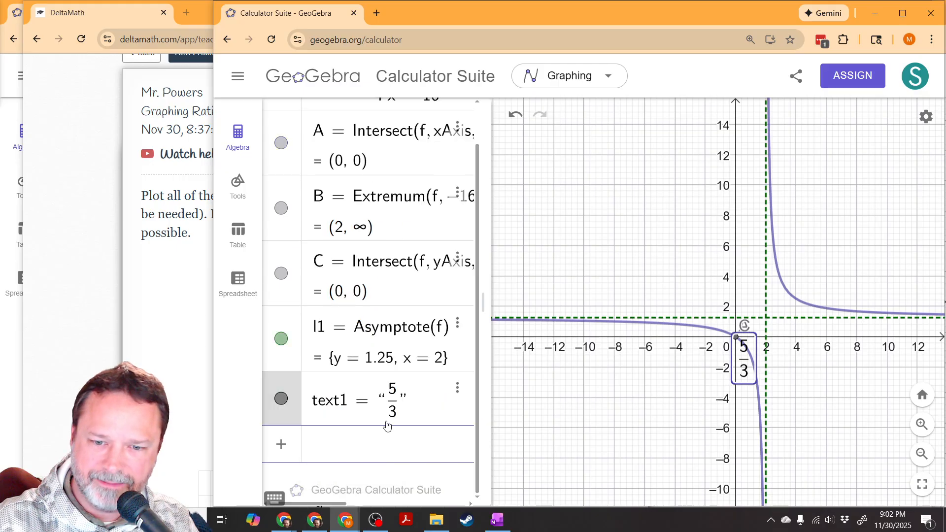
# Step: Move the 5/3 text to an empty area of the graph below the x-axis and delete it
pyautogui.moveTo(746, 372); pyautogui.dragTo(595, 399)
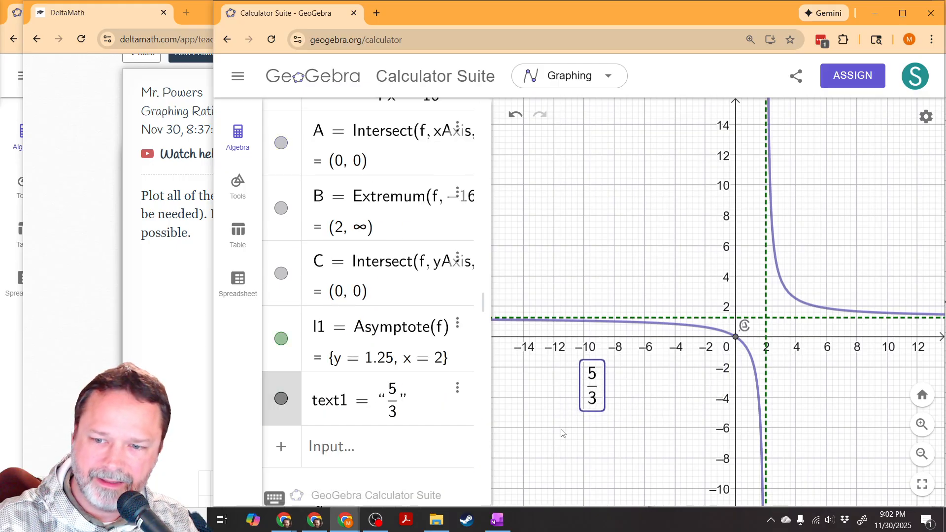
pyautogui.click(457, 389)
pyautogui.click(524, 409)
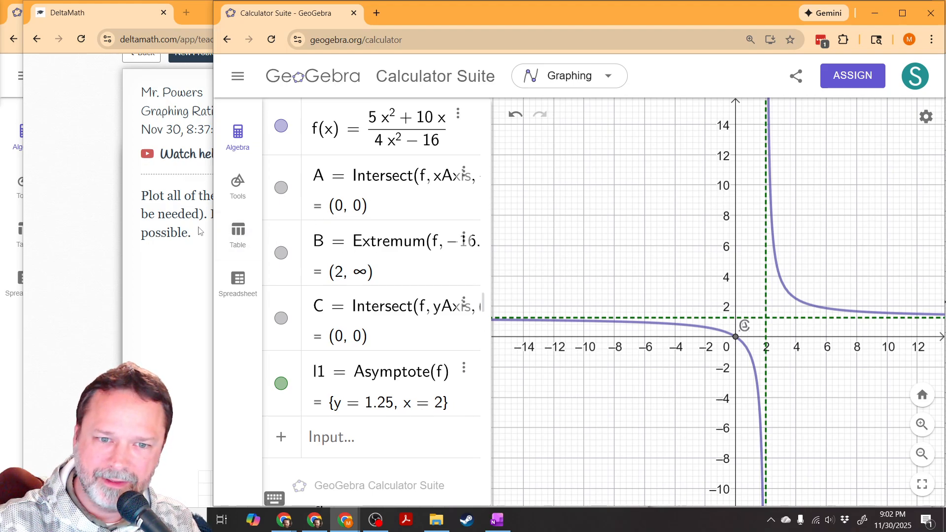
# Step: Narrow the GeoGebra window so the DeltaMath problem shows beside it, and inspect the hole on the curve of f
pyautogui.moveTo(210, 228); pyautogui.dragTo(566, 253)
pyautogui.moveTo(689, 273); pyautogui.dragTo(665, 302)
pyautogui.click(682, 226)
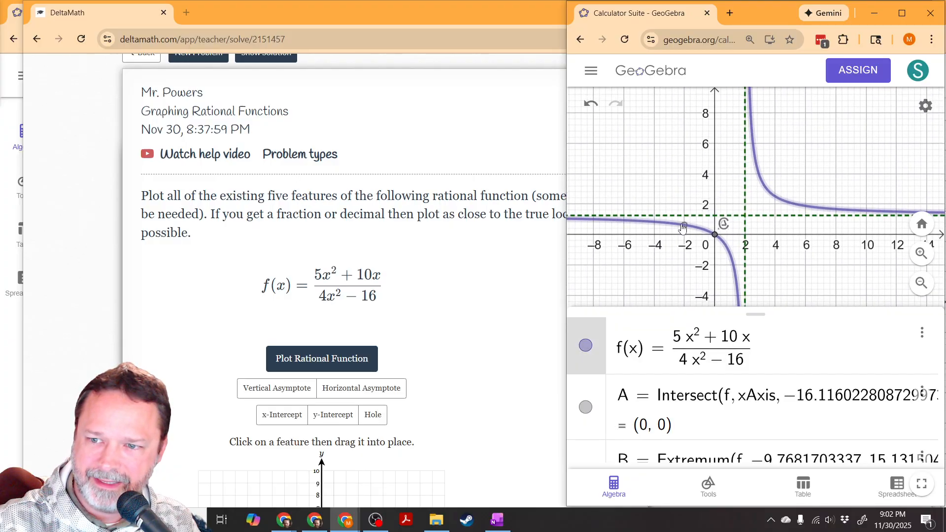
# Step: Switch to the DeltaMath problem, add a vertical asymptote to the answer graph and place it at x = 2
pyautogui.scroll(-5, 361, 356)
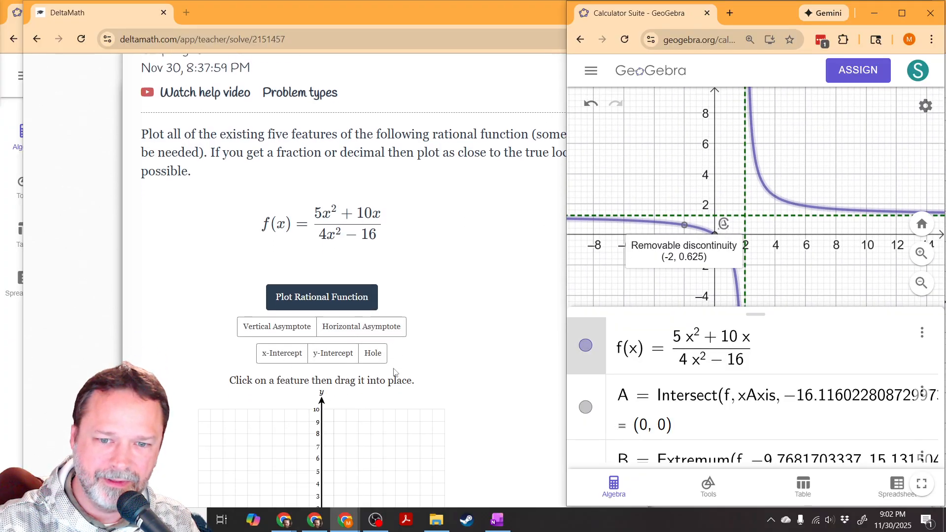
pyautogui.scroll(1, 315, 329)
pyautogui.click(295, 203)
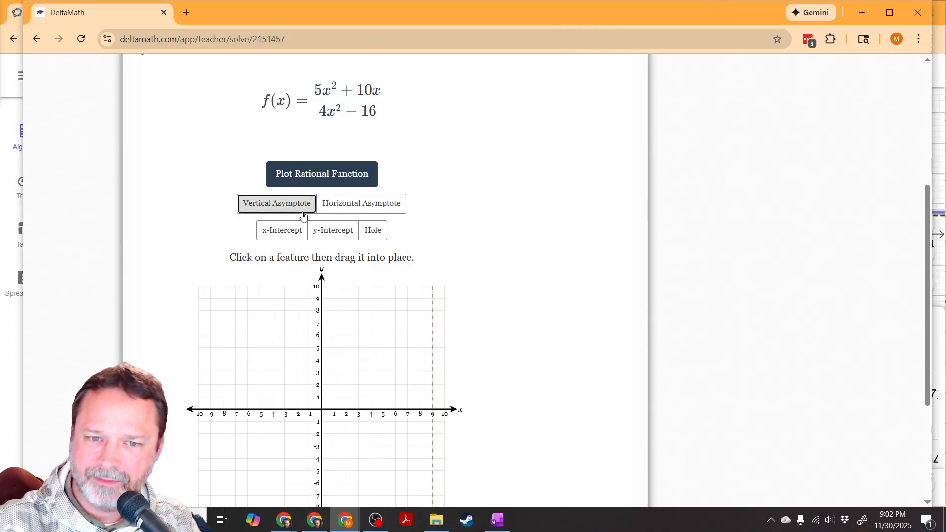
pyautogui.click(296, 203)
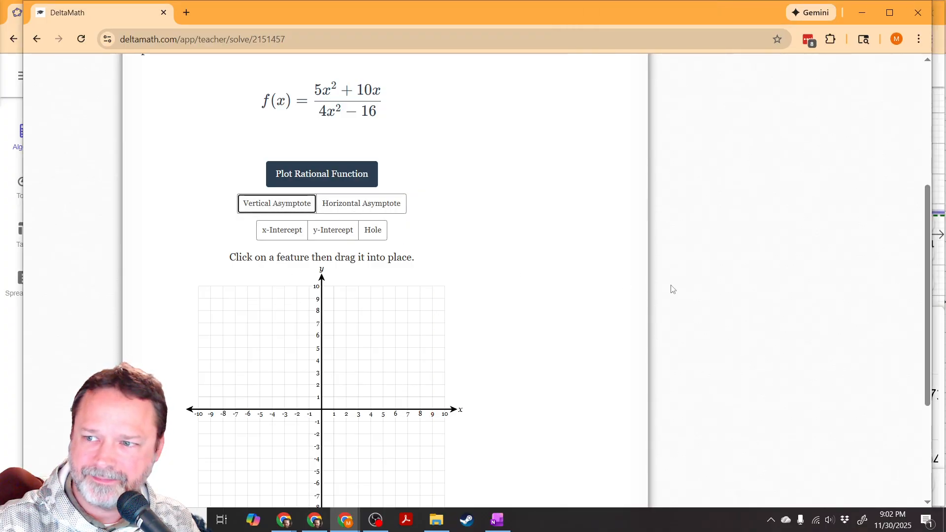
pyautogui.click(942, 256)
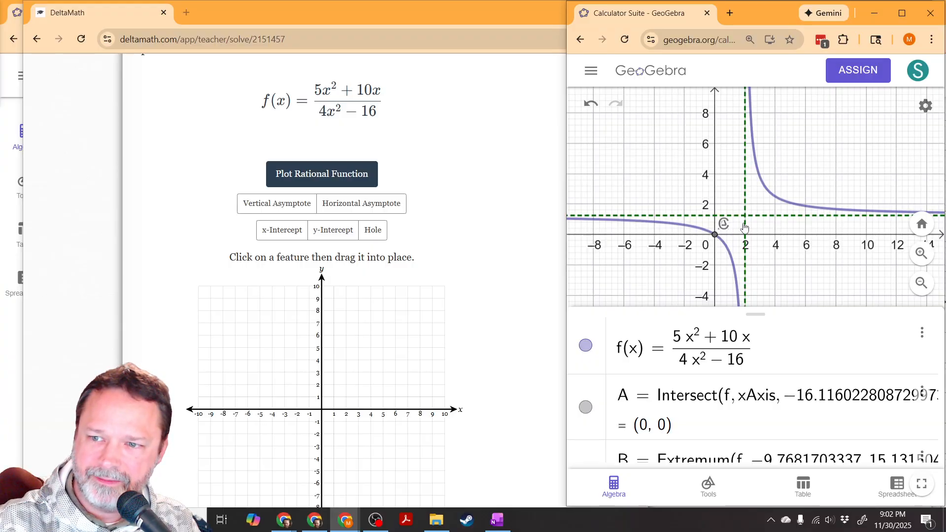
pyautogui.click(478, 211)
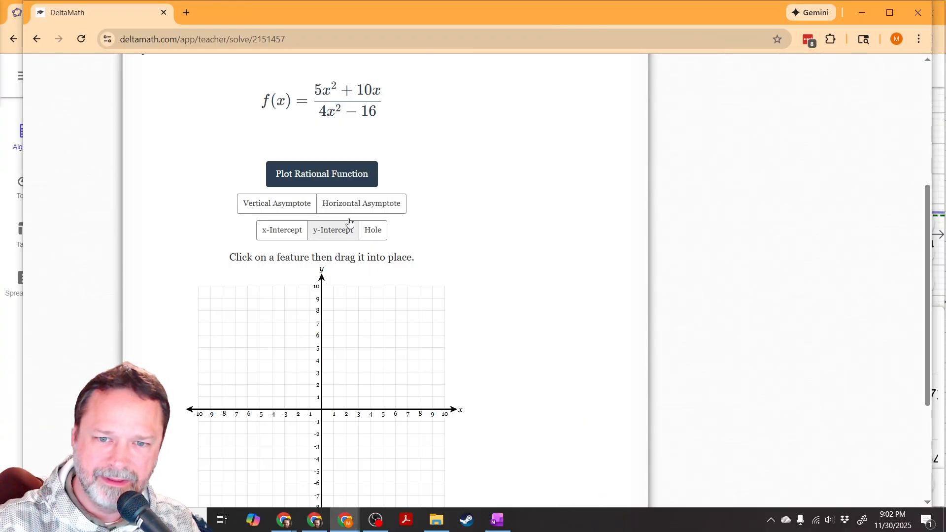
pyautogui.click(288, 207)
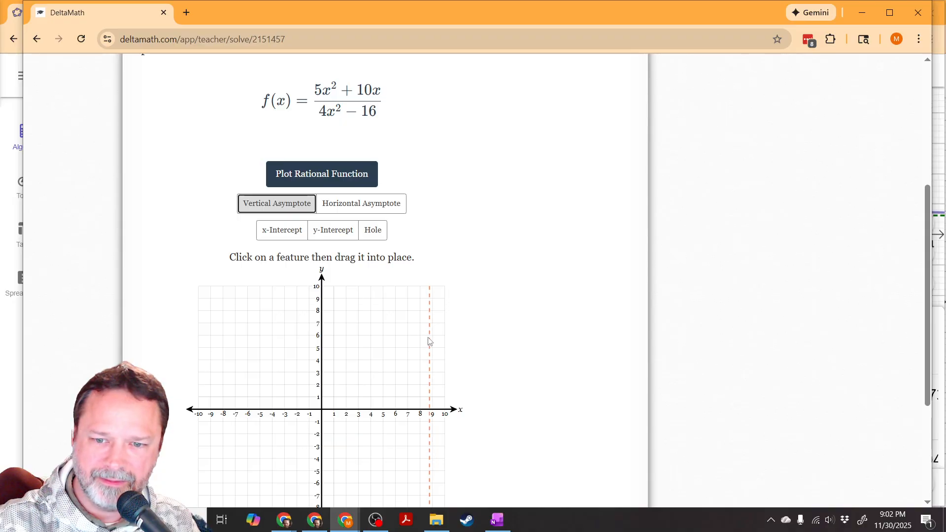
pyautogui.moveTo(392, 347); pyautogui.dragTo(356, 350)
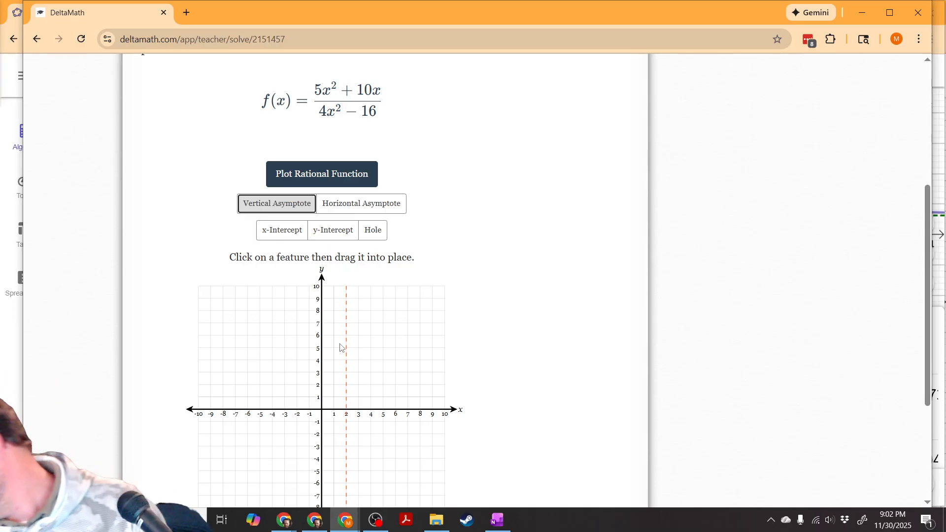
# Step: Add a horizontal asymptote to the DeltaMath graph and place it at y = 1.25, the value in GeoGebra's asymptote list
pyautogui.click(387, 214)
pyautogui.click(940, 306)
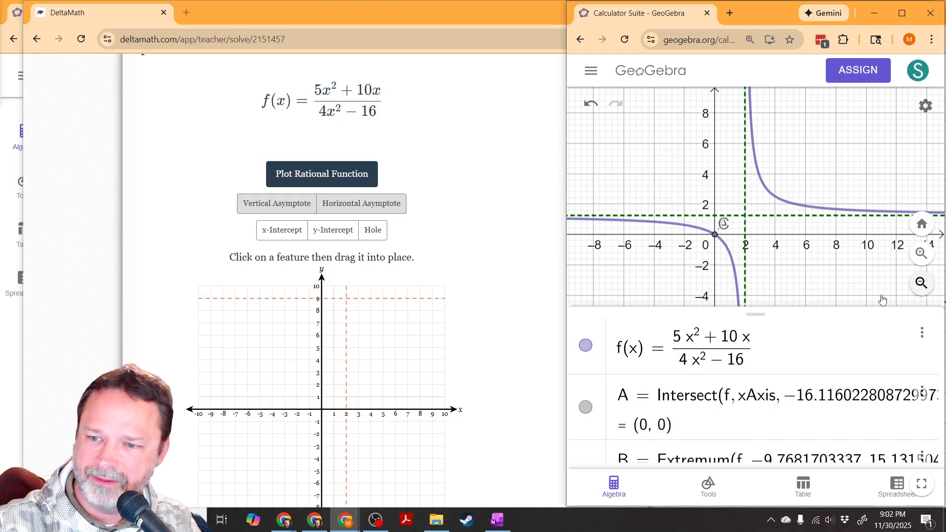
pyautogui.scroll(-5, 734, 395)
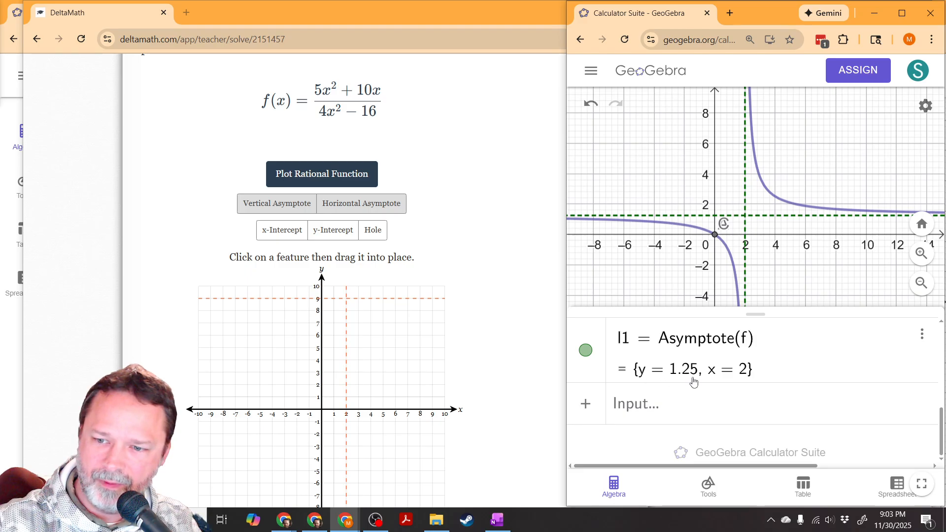
pyautogui.click(304, 300)
pyautogui.moveTo(304, 299); pyautogui.dragTo(301, 336)
pyautogui.moveTo(304, 397); pyautogui.dragTo(304, 397)
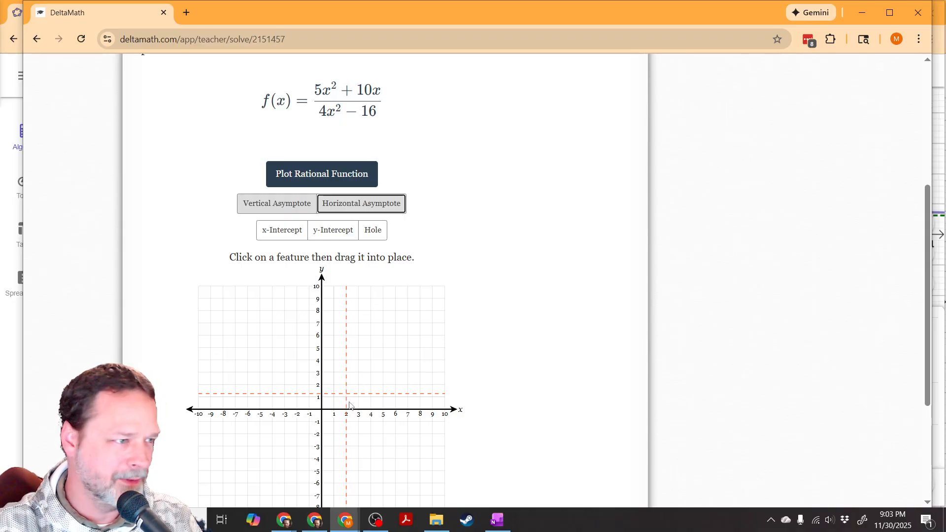
# Step: Enlarge the DeltaMath page, add an x-intercept to the answer graph and place it at the origin
pyautogui.scroll(1, 365, 397)
pyautogui.scroll(-2, 345, 374)
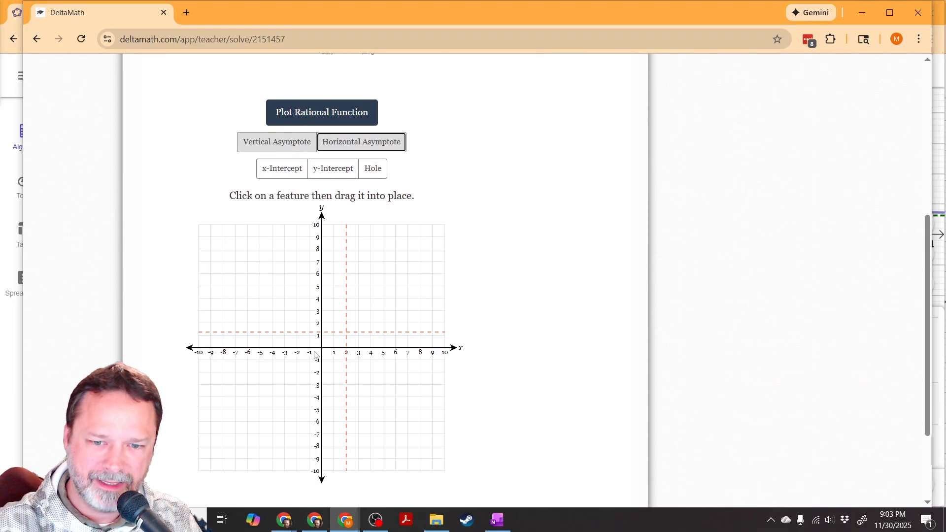
pyautogui.keyDown('ctrl'); pyautogui.scroll(1, 313, 349); pyautogui.keyUp('ctrl')
pyautogui.keyDown('ctrl'); pyautogui.scroll(2, 314, 349); pyautogui.keyUp('ctrl')
pyautogui.scroll(-2, 327, 359)
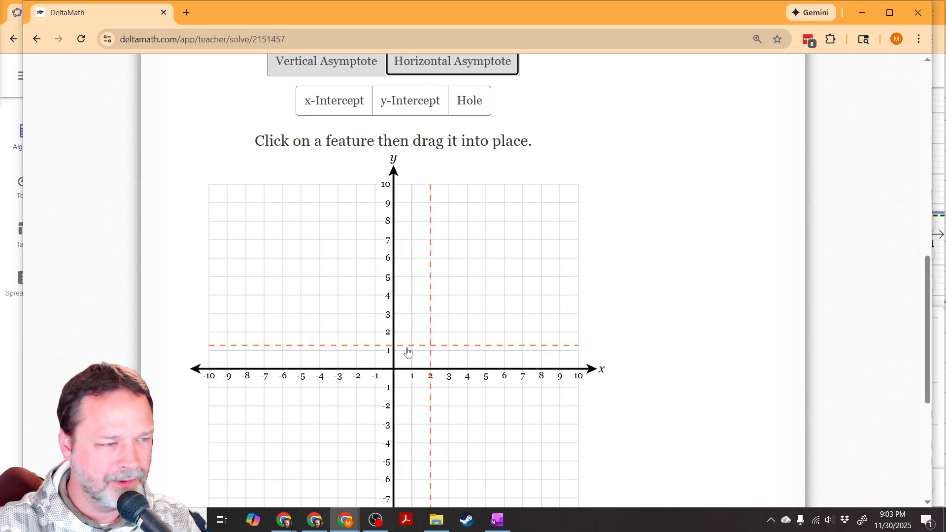
pyautogui.click(943, 285)
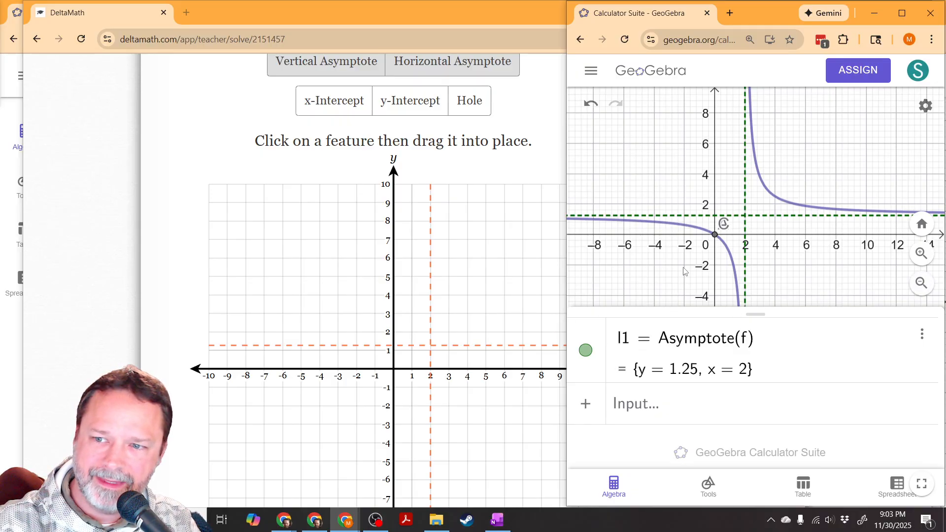
pyautogui.click(340, 118)
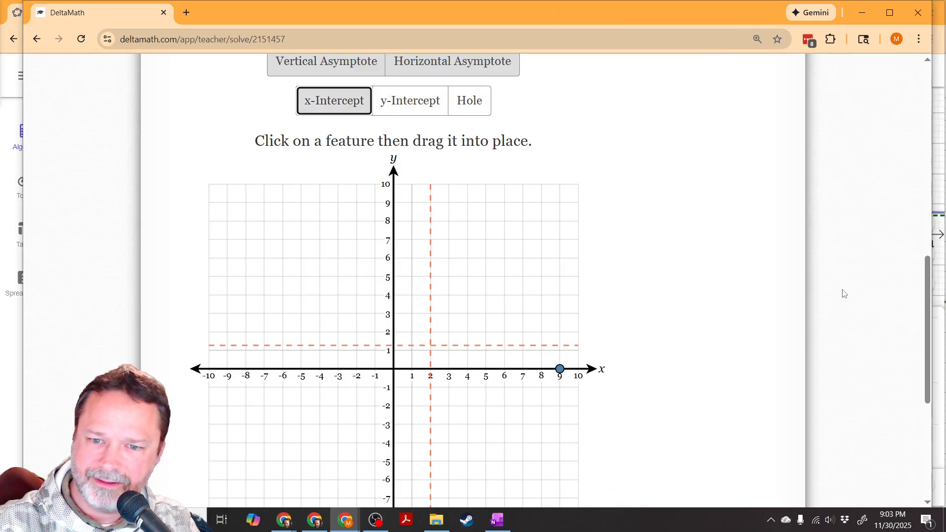
pyautogui.moveTo(564, 371); pyautogui.dragTo(398, 378)
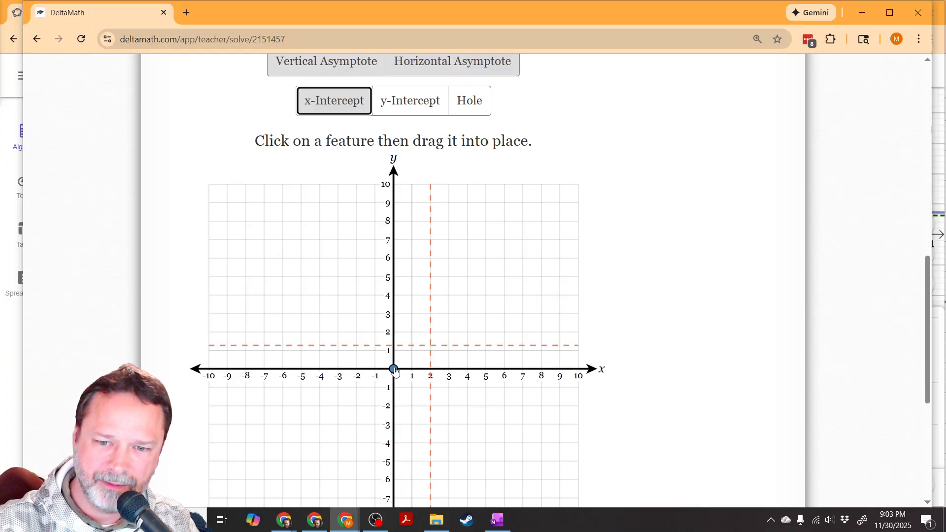
# Step: Check the intercept of f on the GeoGebra graph, and place a y-intercept at the origin of the DeltaMath graph
pyautogui.click(942, 288)
pyautogui.click(715, 235)
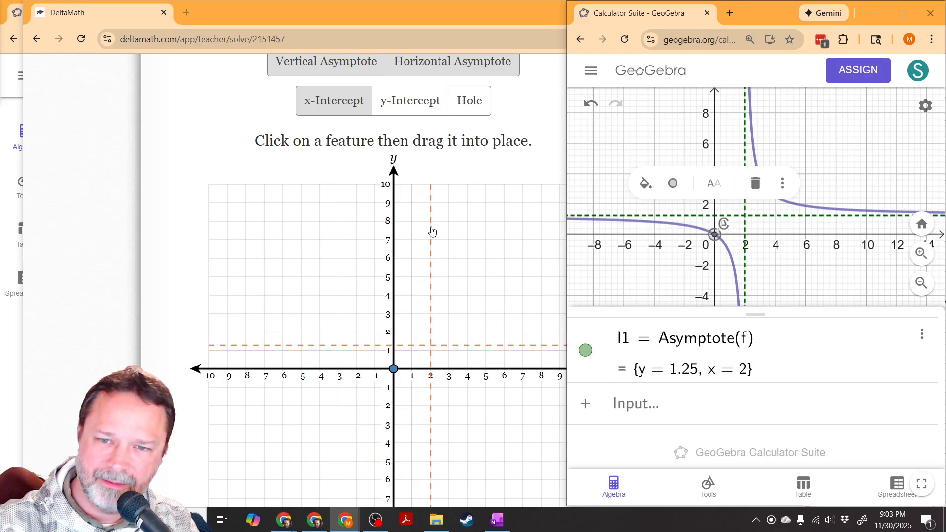
pyautogui.click(401, 100)
pyautogui.moveTo(394, 210); pyautogui.dragTo(394, 370)
# Step: Add a hole to the DeltaMath graph, and look up the removable discontinuity's coordinates on the curve of f in GeoGebra
pyautogui.click(469, 104)
pyautogui.click(940, 282)
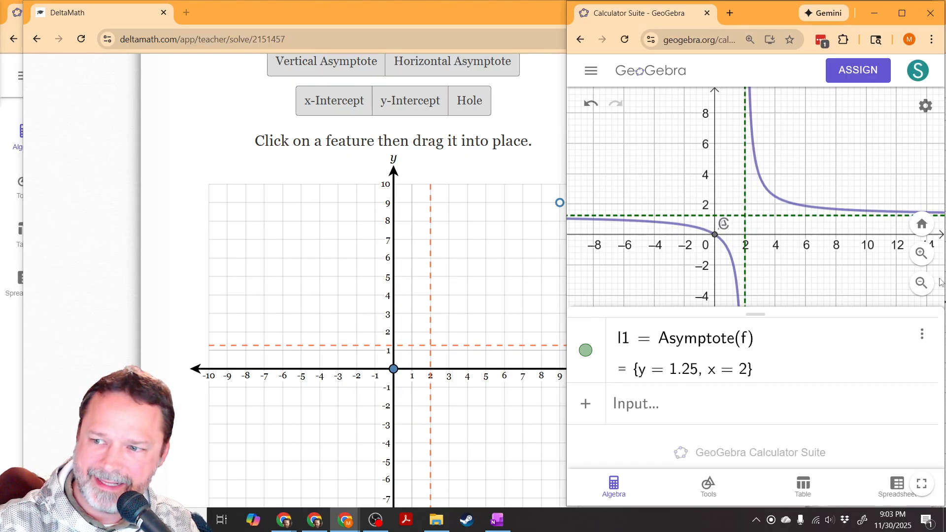
pyautogui.click(642, 223)
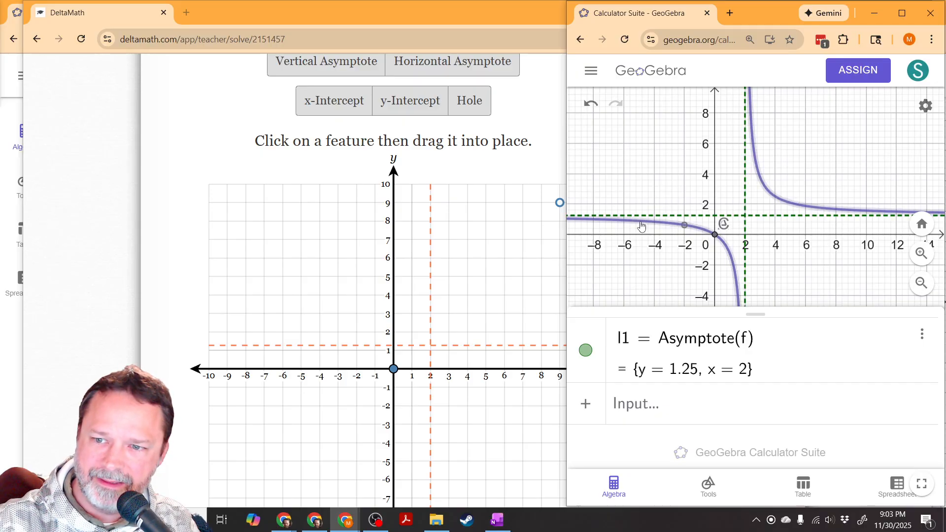
pyautogui.click(685, 227)
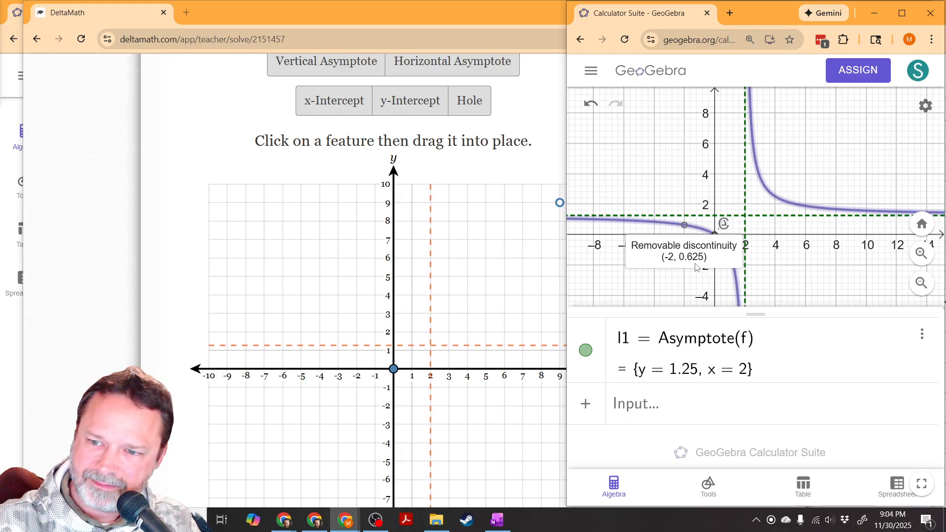
pyautogui.click(704, 231)
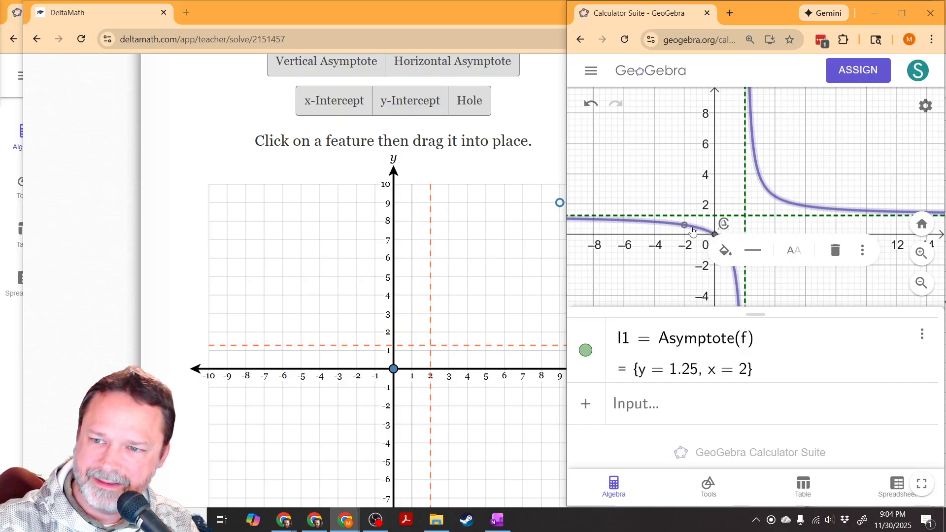
pyautogui.scroll(5, 683, 226)
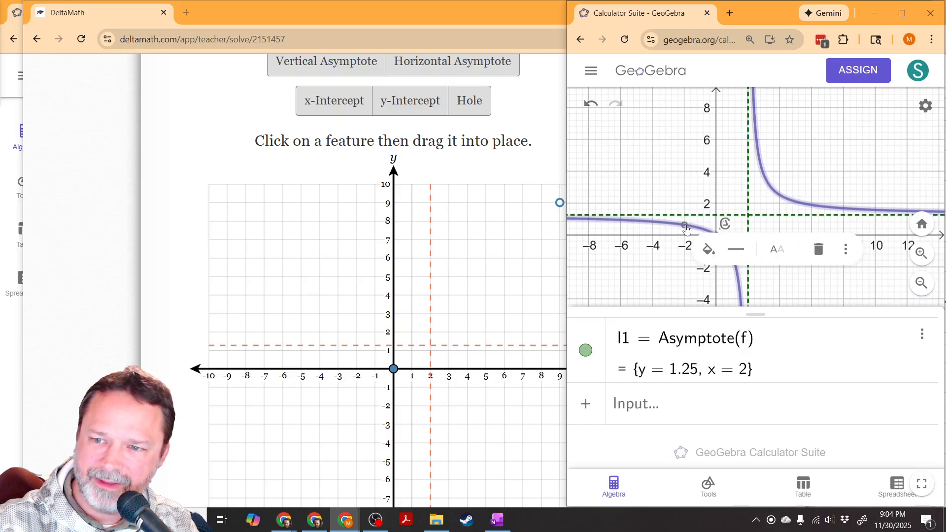
pyautogui.moveTo(733, 220); pyautogui.dragTo(712, 204)
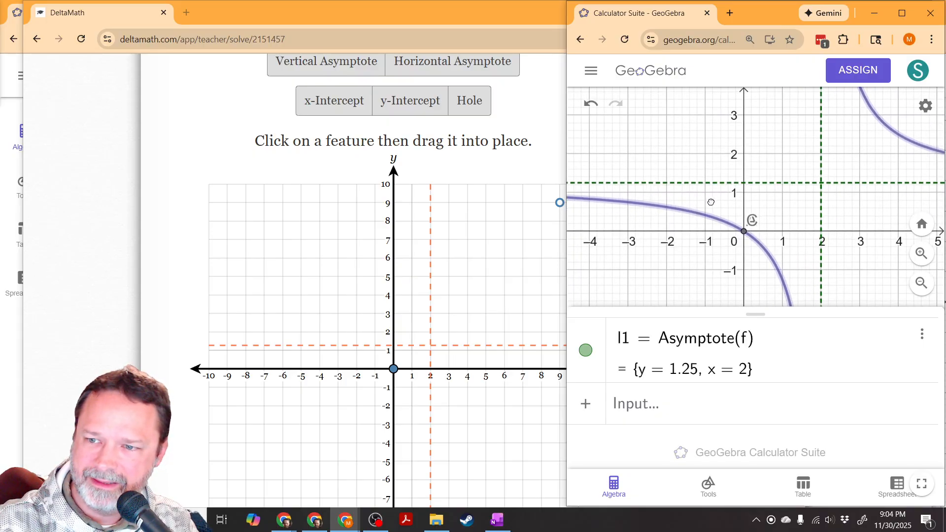
pyautogui.click(647, 209)
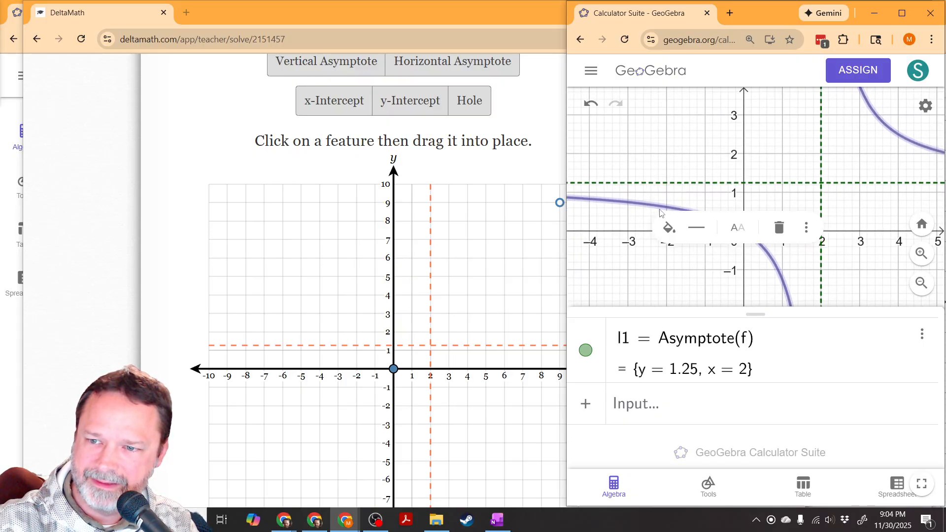
pyautogui.click(744, 264)
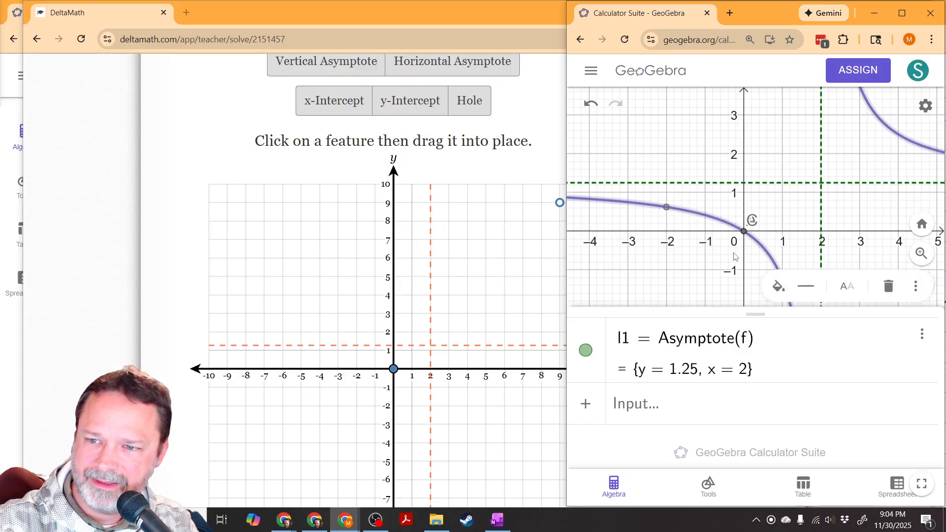
pyautogui.click(666, 209)
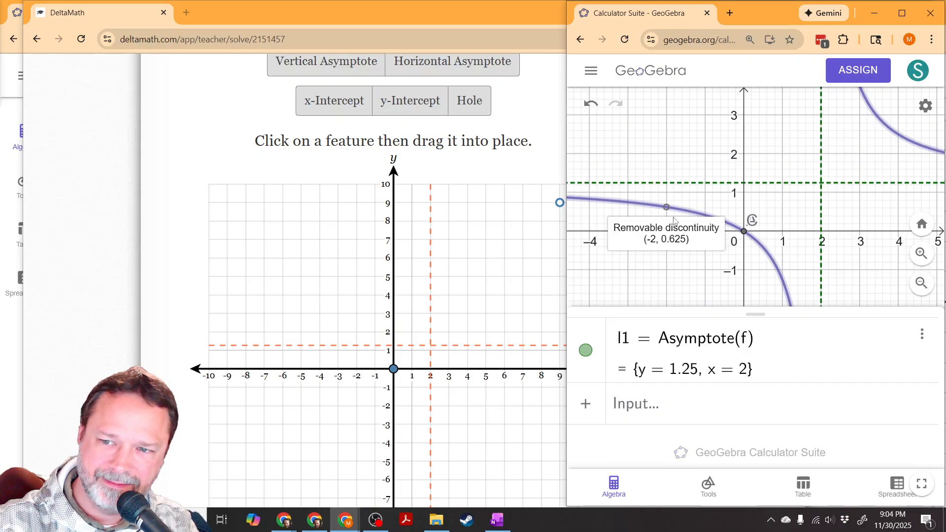
# Step: Examine the curve of f around the removable discontinuity at different scales and read the hole's coordinates again
pyautogui.scroll(-4, 714, 197)
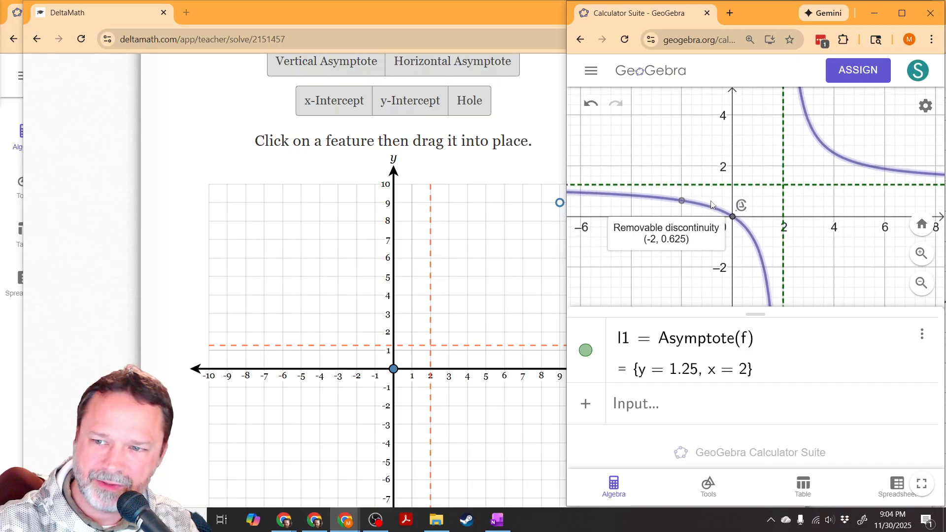
pyautogui.scroll(1, 711, 197)
pyautogui.moveTo(719, 193); pyautogui.dragTo(775, 200)
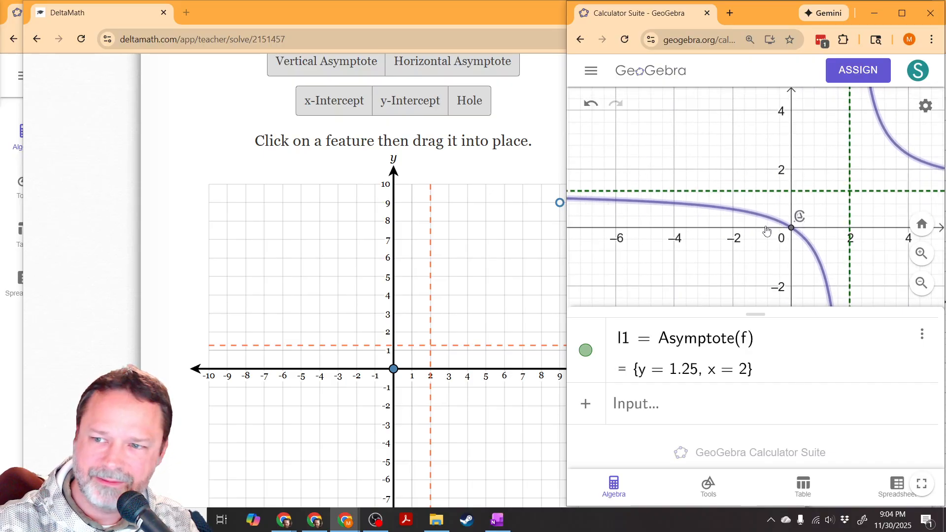
pyautogui.scroll(3, 764, 225)
pyautogui.scroll(-3, 755, 222)
pyautogui.scroll(-7, 754, 224)
pyautogui.moveTo(833, 234); pyautogui.dragTo(786, 230)
pyautogui.click(696, 211)
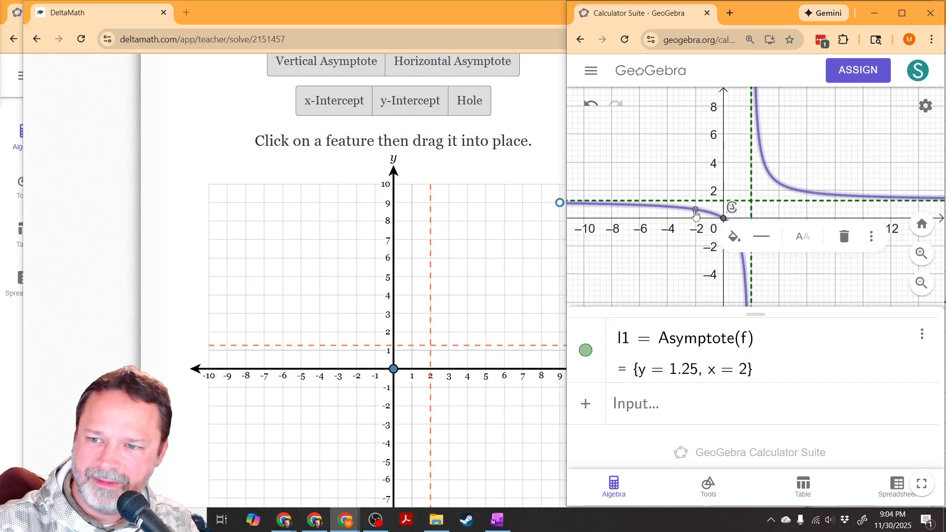
pyautogui.click(722, 217)
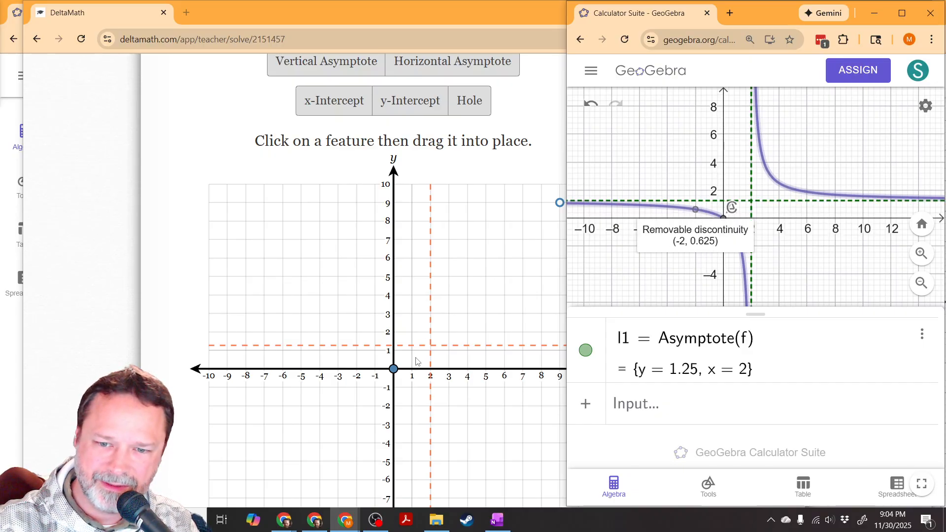
# Step: Place the hole on the DeltaMath graph at x = −2 and about y = 0.6, matching GeoGebra's removable discontinuity (−2, 0.625)
pyautogui.click(511, 285)
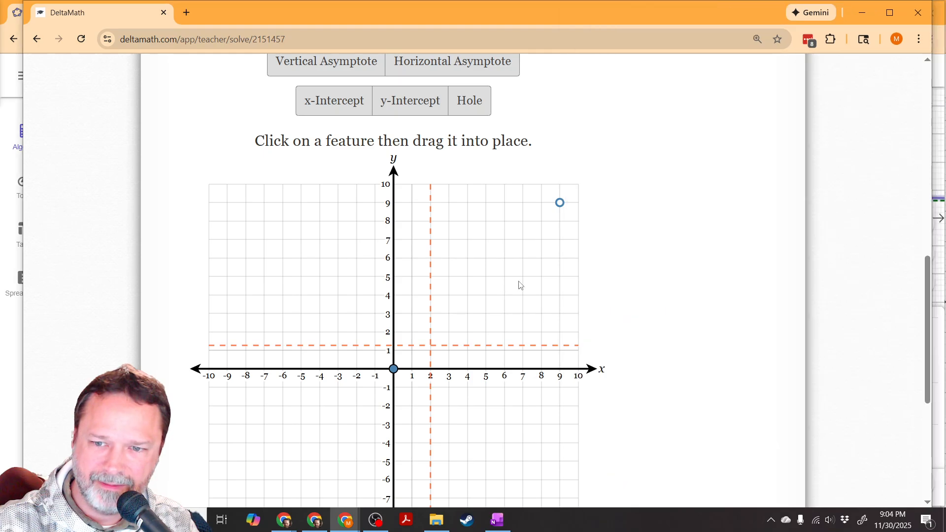
pyautogui.moveTo(569, 211); pyautogui.dragTo(357, 369)
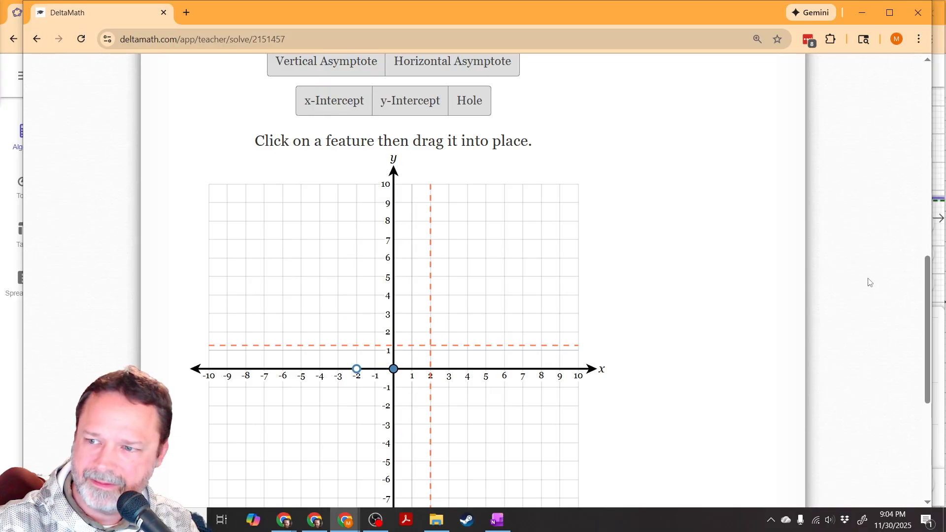
pyautogui.click(938, 256)
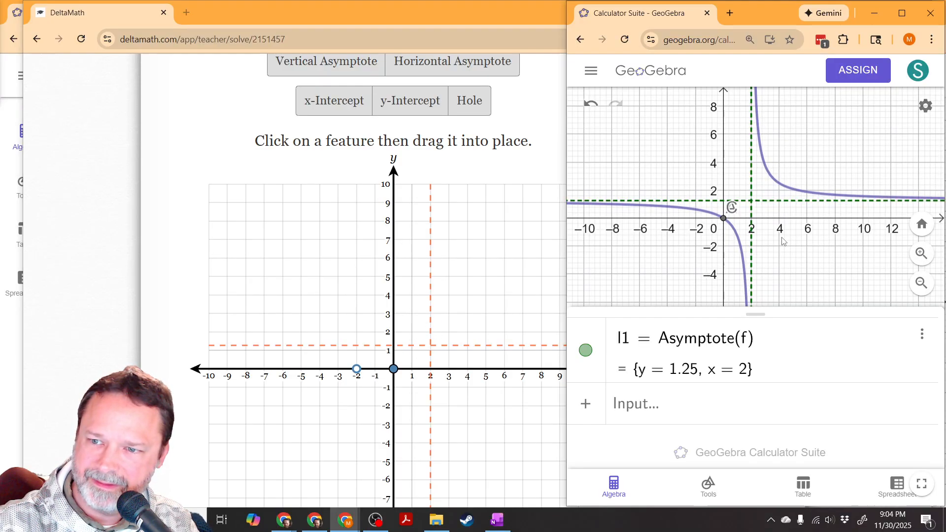
pyautogui.click(696, 211)
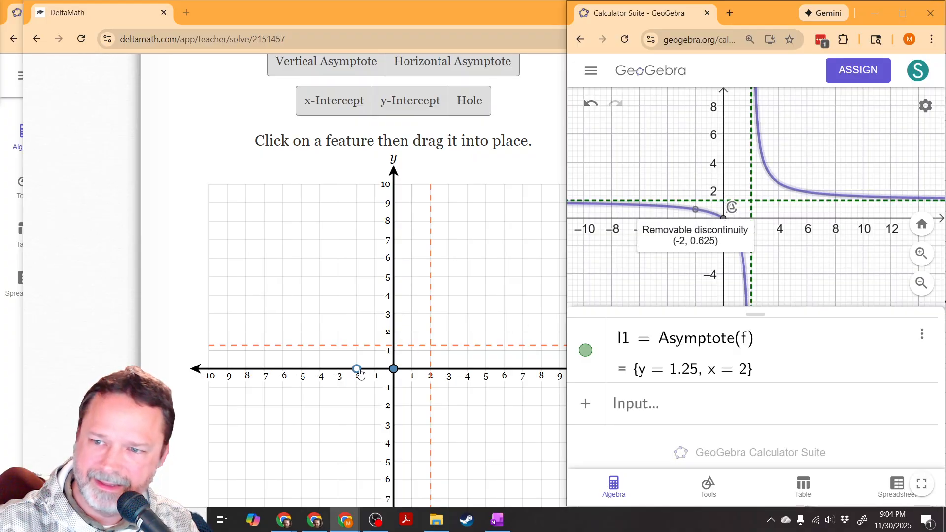
pyautogui.moveTo(359, 371); pyautogui.dragTo(359, 362)
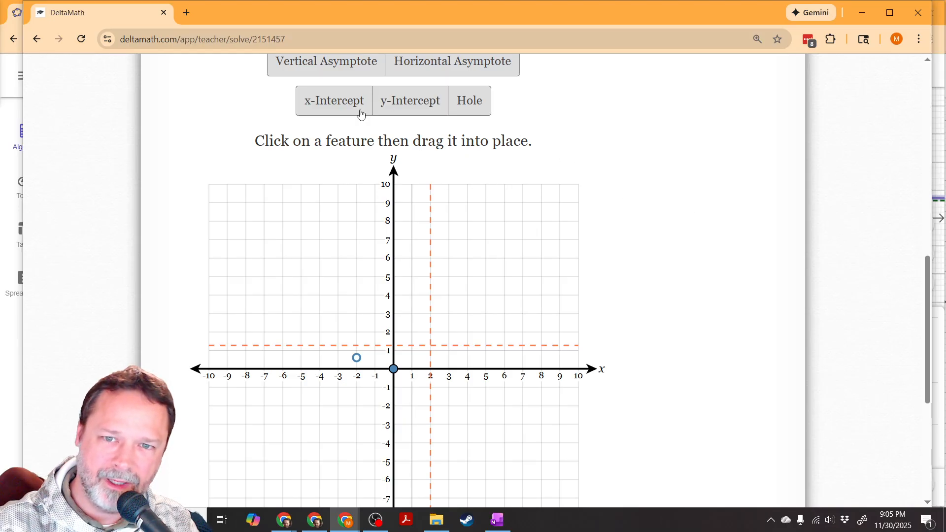
# Step: Plot the rational function through the placed features and inspect both of its branches on the graph
pyautogui.scroll(3, 361, 113)
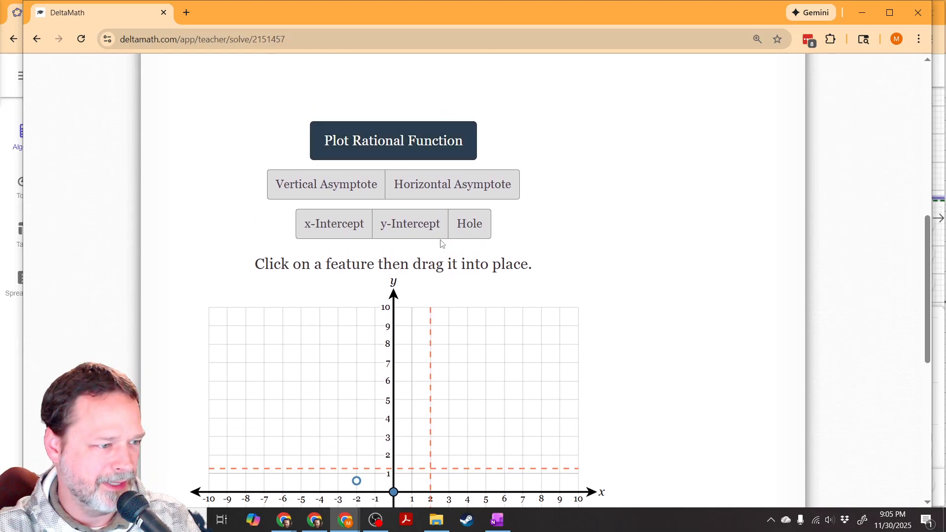
pyautogui.scroll(-2, 442, 244)
pyautogui.scroll(1, 443, 242)
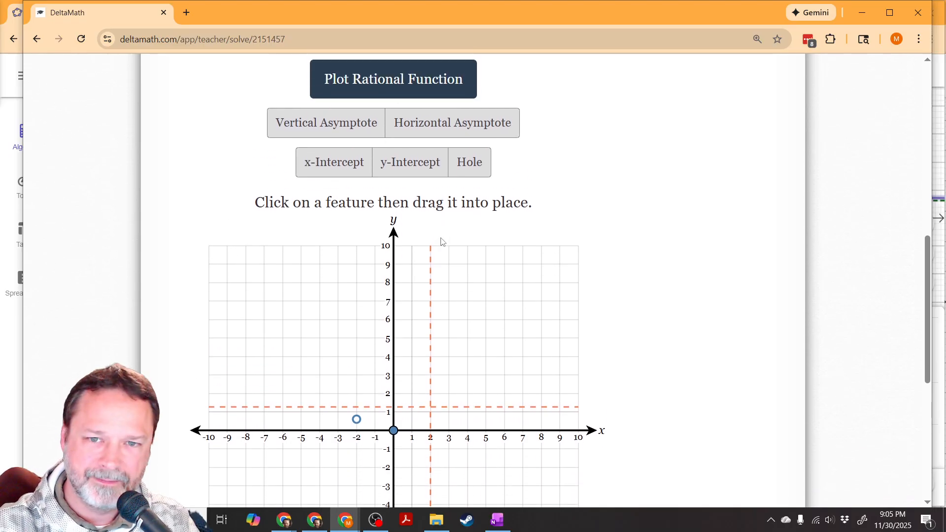
pyautogui.click(389, 90)
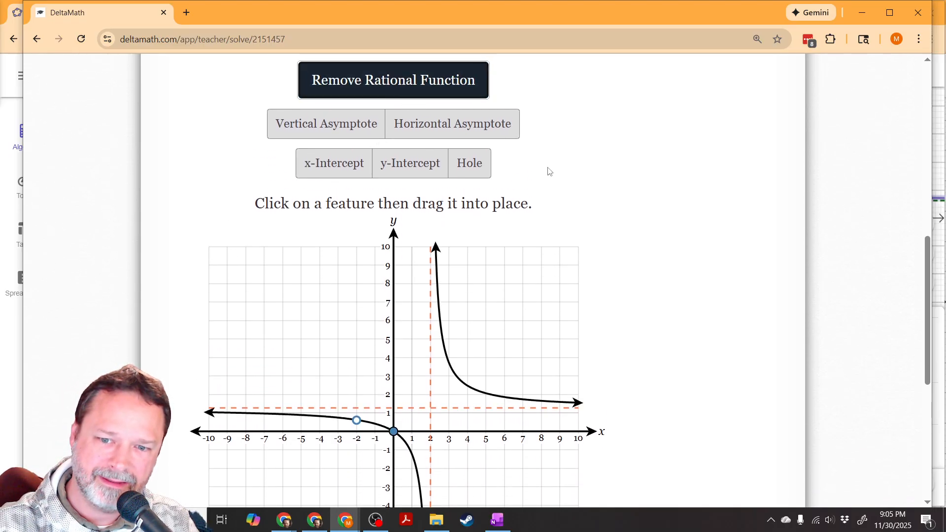
pyautogui.scroll(-1, 611, 238)
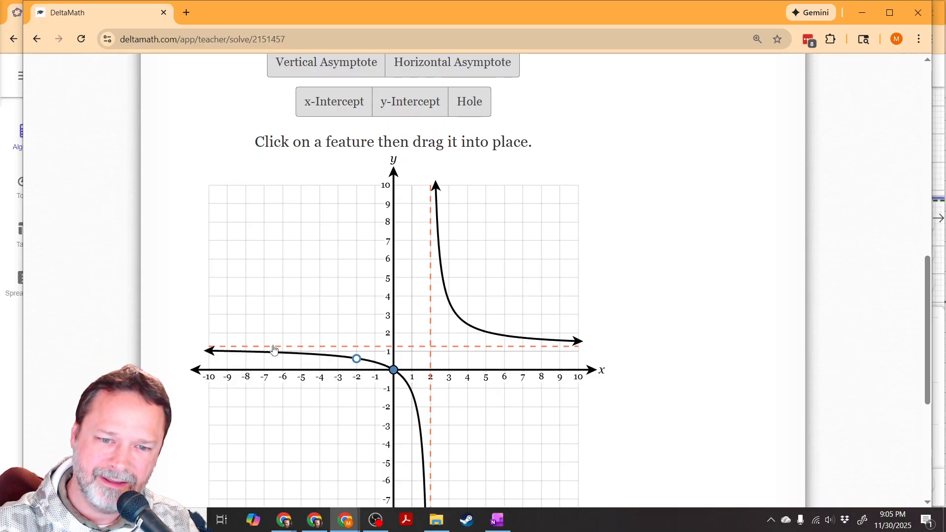
pyautogui.scroll(-1, 425, 457)
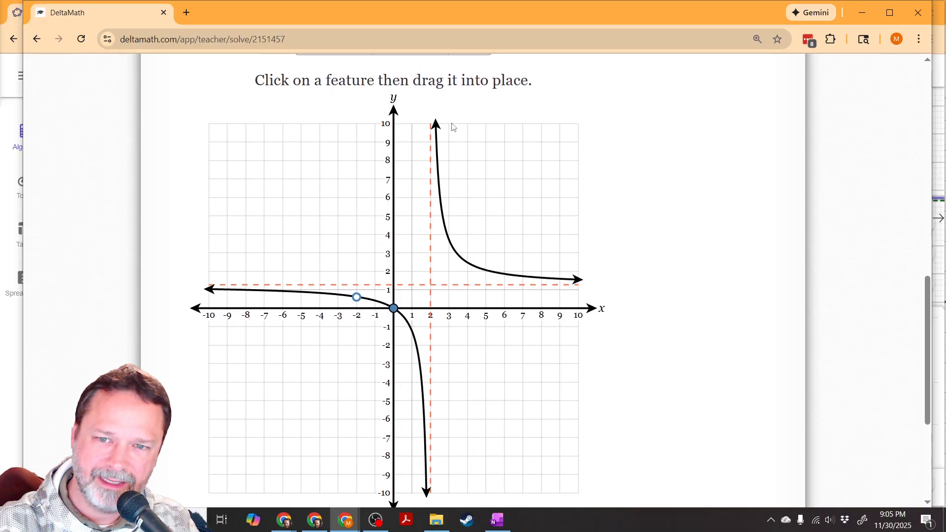
pyautogui.scroll(3, 431, 230)
pyautogui.scroll(-2, 422, 239)
# Step: Try the hole at about (−4, −1.8) and plot the rational function with it
pyautogui.moveTo(355, 361); pyautogui.dragTo(320, 399)
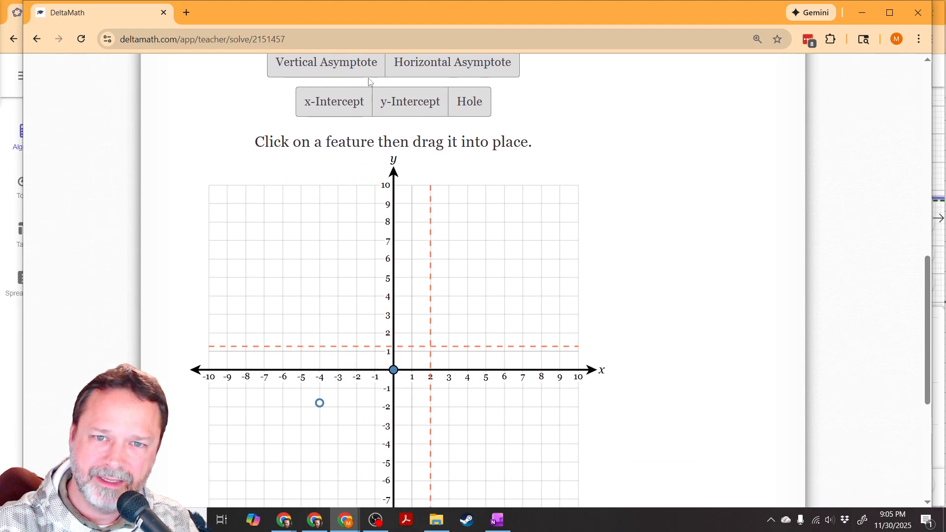
pyautogui.scroll(2, 383, 145)
pyautogui.click(383, 144)
pyautogui.scroll(-2, 640, 278)
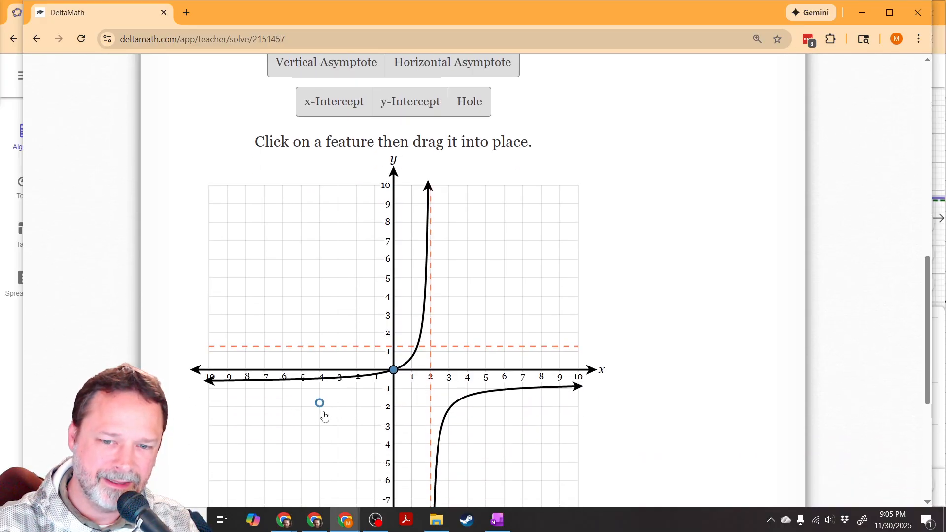
# Step: Move the hole back to x = −2 and about y = 0.6, and plot the rational function again
pyautogui.moveTo(320, 404); pyautogui.dragTo(360, 384)
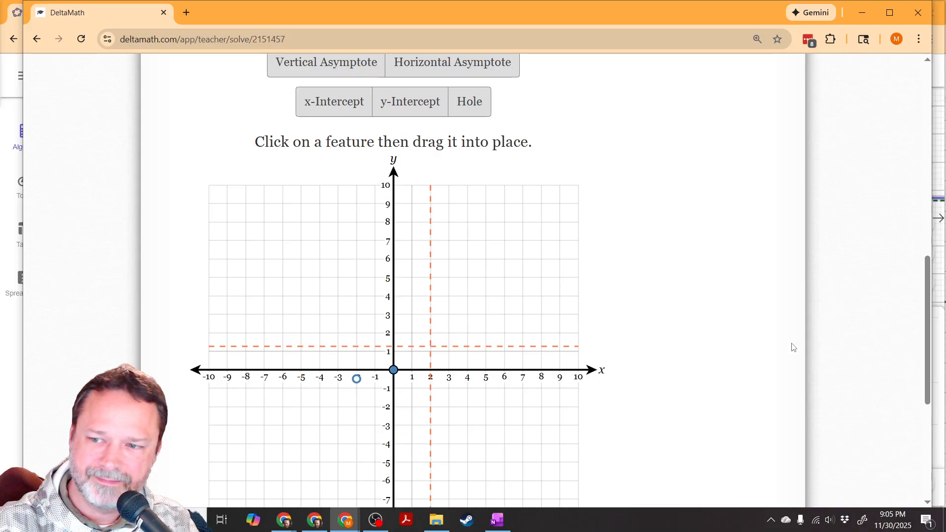
pyautogui.moveTo(357, 379); pyautogui.dragTo(360, 363)
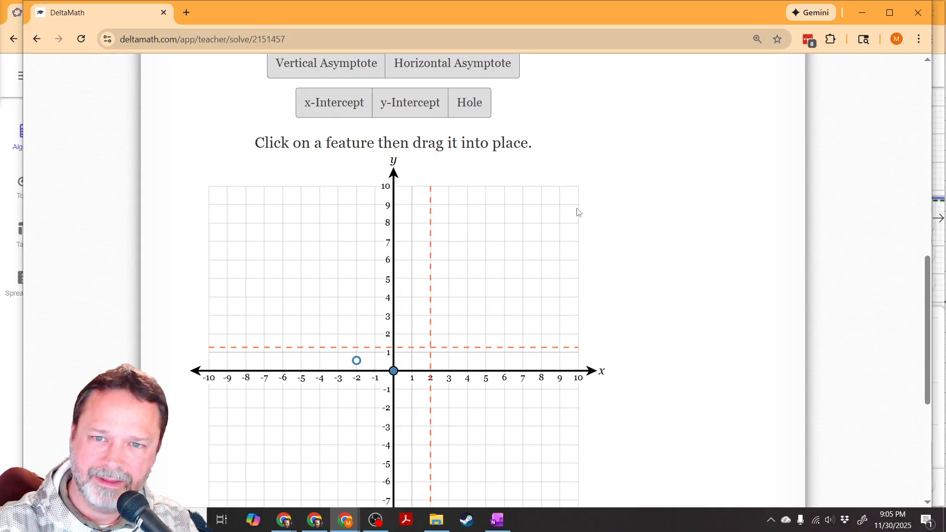
pyautogui.scroll(3, 577, 209)
pyautogui.click(395, 143)
pyautogui.scroll(-1, 623, 260)
pyautogui.scroll(-3, 623, 259)
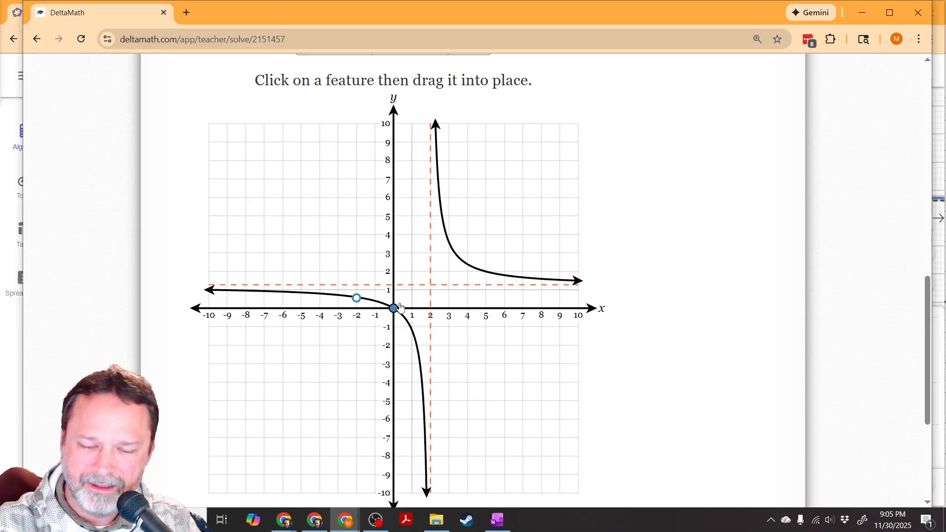
# Step: Submit the completed DeltaMath graph as the answer and confirm the submission
pyautogui.scroll(-2, 657, 376)
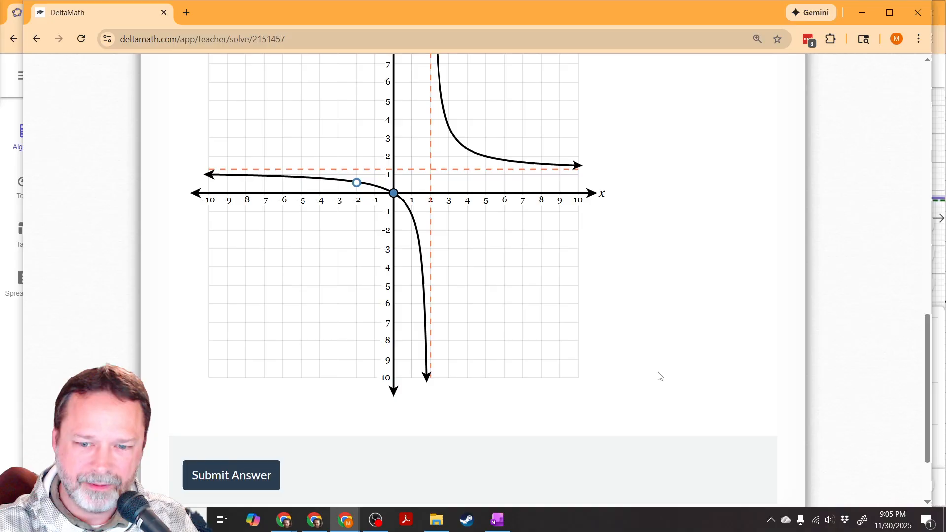
pyautogui.scroll(1, 454, 249)
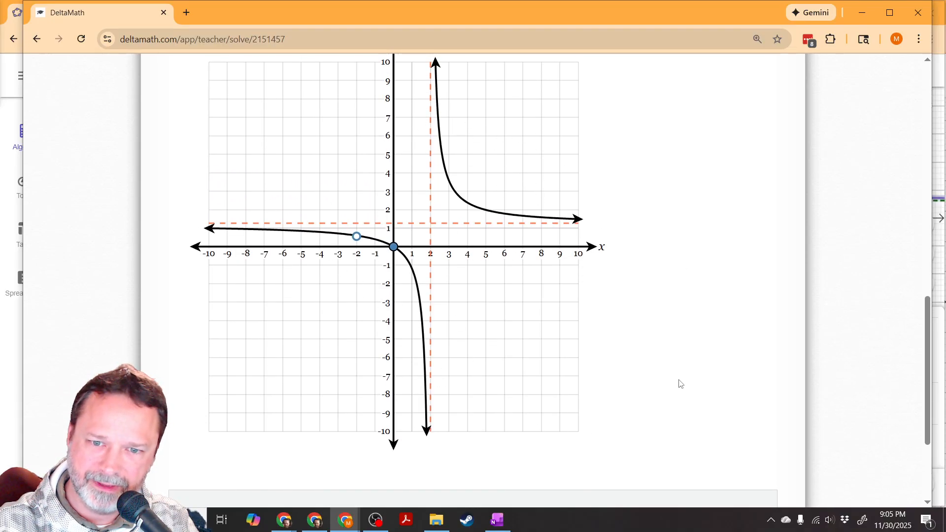
pyautogui.scroll(-3, 681, 381)
pyautogui.click(252, 376)
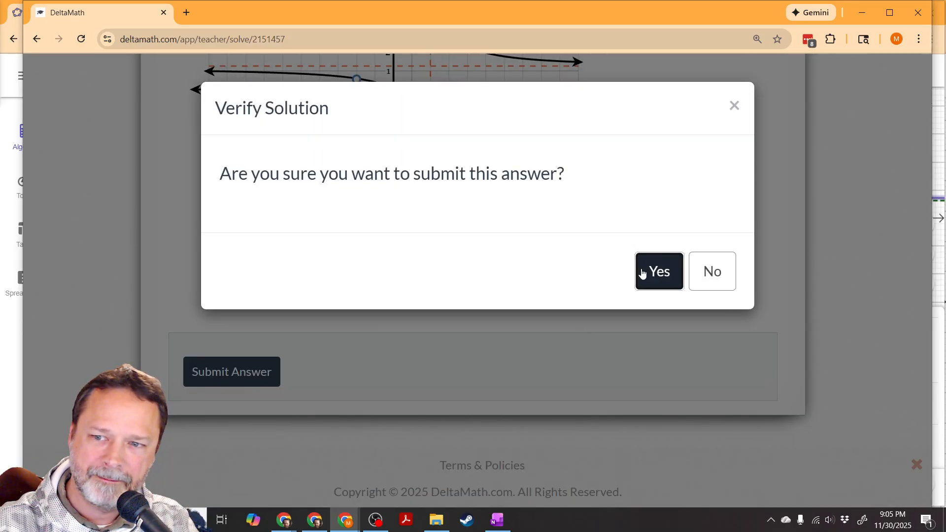
pyautogui.click(658, 272)
pyautogui.scroll(-4, 644, 365)
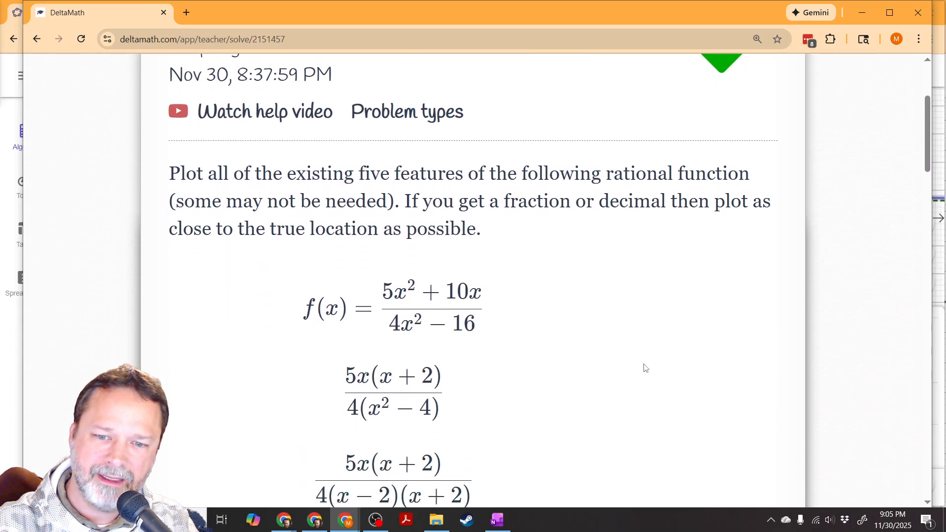